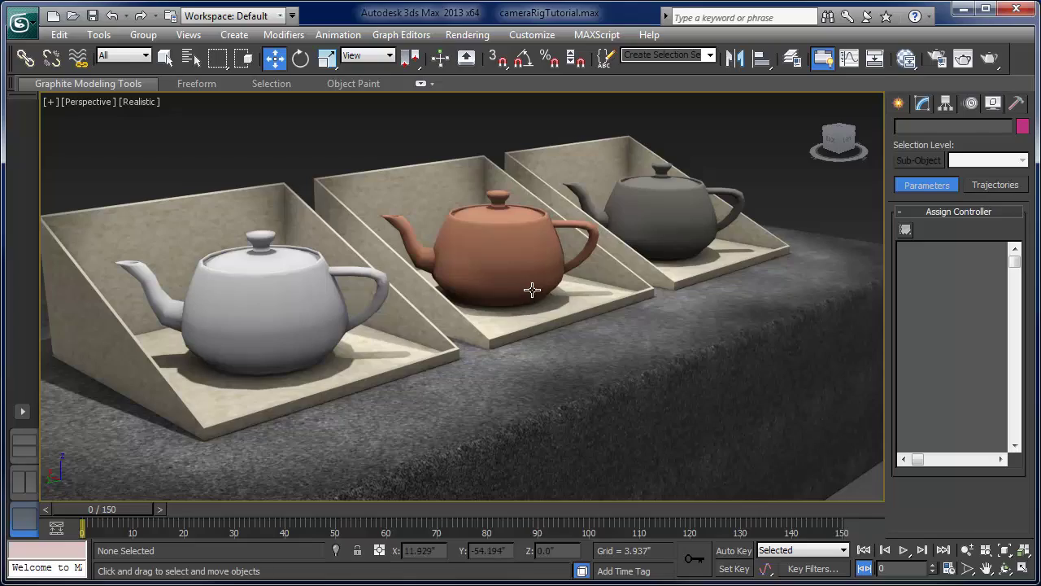
# - Create a free camera on the ground in front of the table and raise it to a height of about 20.4"
pyautogui.keyDown('alt'); pyautogui.moveTo(529, 294); pyautogui.dragTo(559, 323, button='middle'); pyautogui.keyUp('alt')
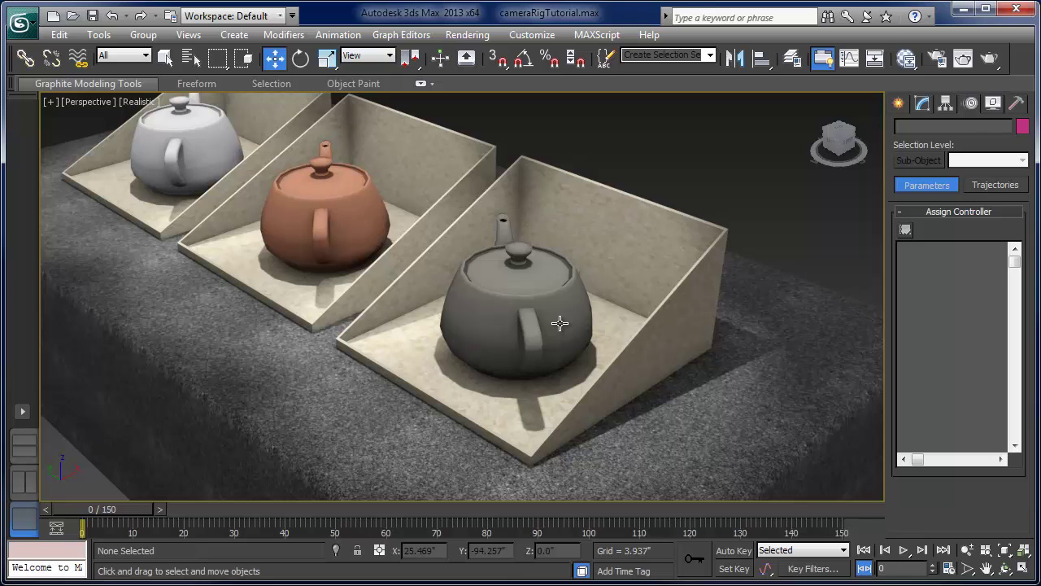
pyautogui.keyDown('alt'); pyautogui.moveTo(509, 353); pyautogui.dragTo(518, 407, button='middle'); pyautogui.keyUp('alt')
pyautogui.scroll(-3, 565, 347)
pyautogui.keyDown('alt'); pyautogui.moveTo(596, 407); pyautogui.dragTo(492, 391, button='middle'); pyautogui.keyUp('alt')
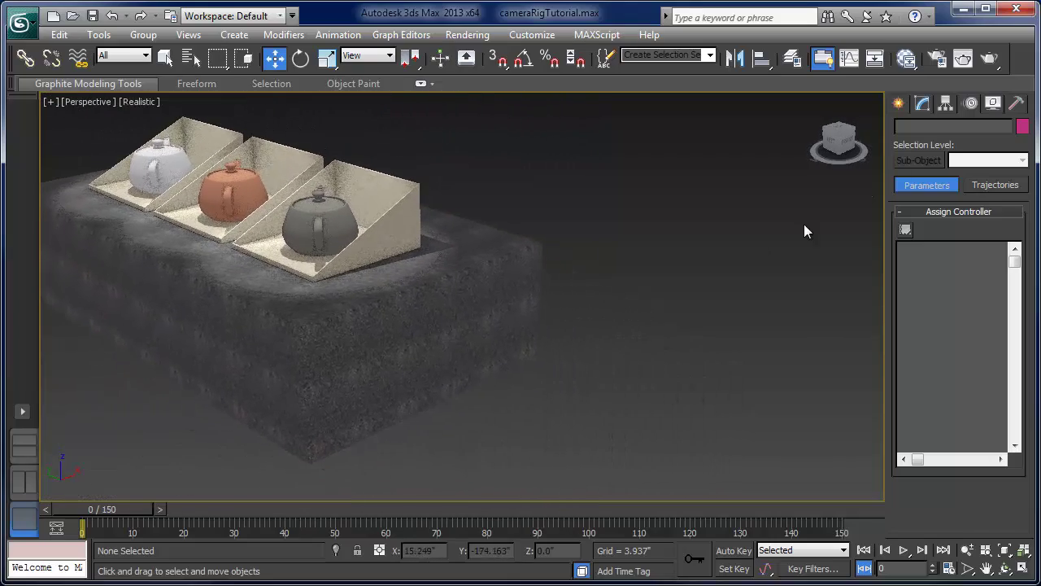
pyautogui.click(899, 104)
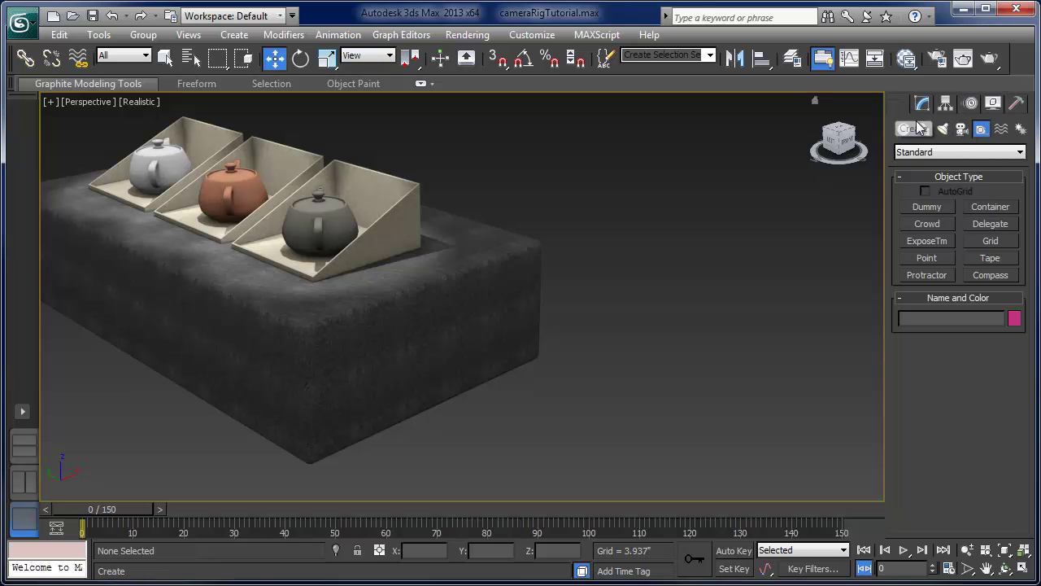
pyautogui.click(961, 131)
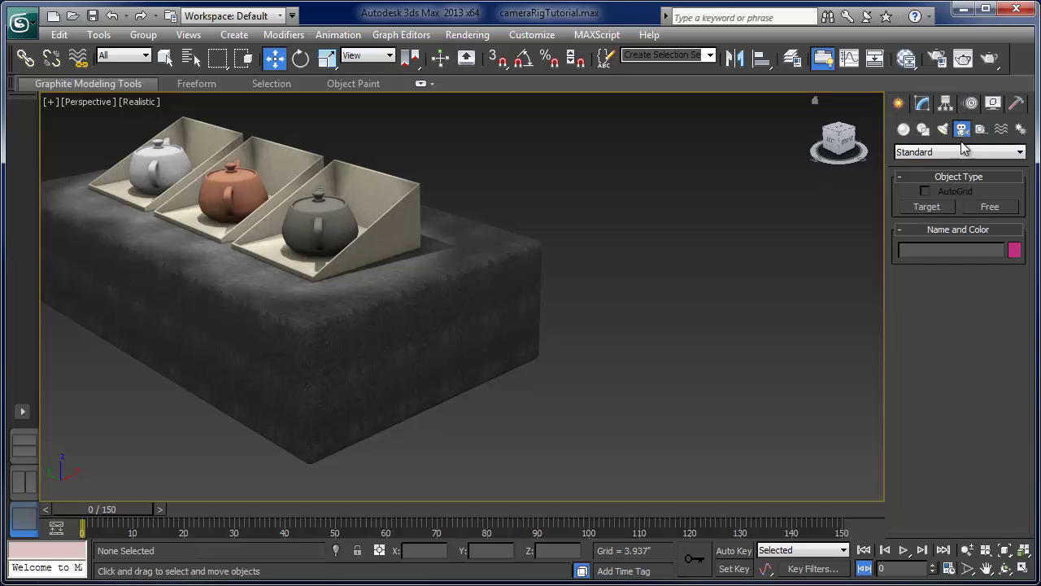
pyautogui.click(989, 208)
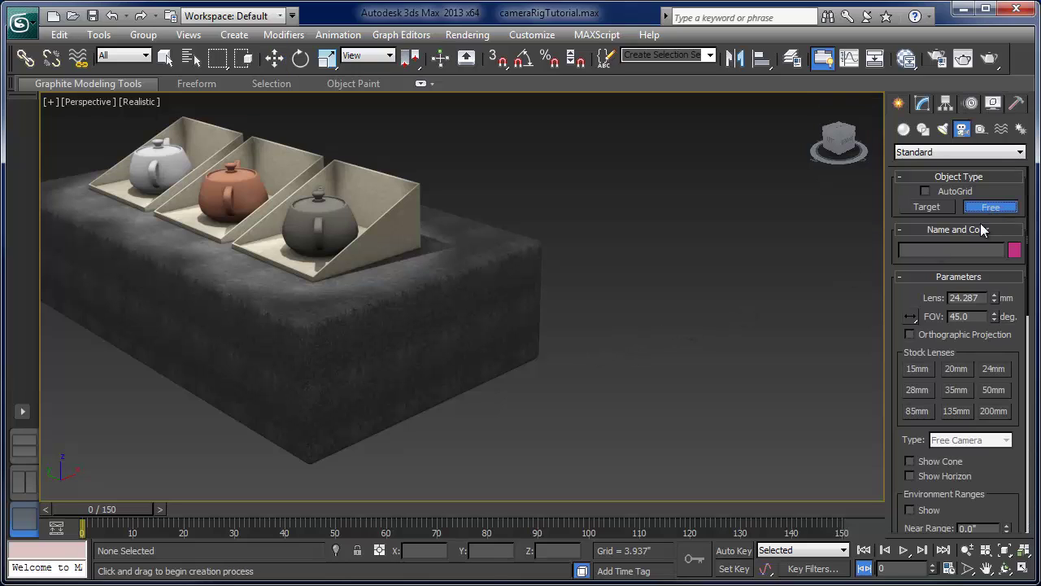
pyautogui.click(578, 376)
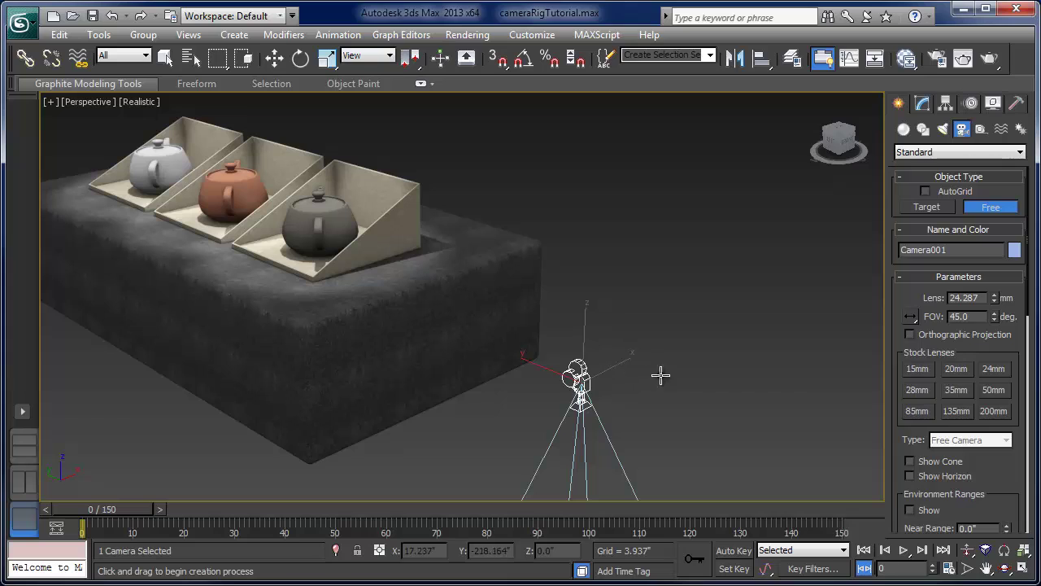
pyautogui.press('w')
pyautogui.moveTo(584, 340); pyautogui.dragTo(585, 261)
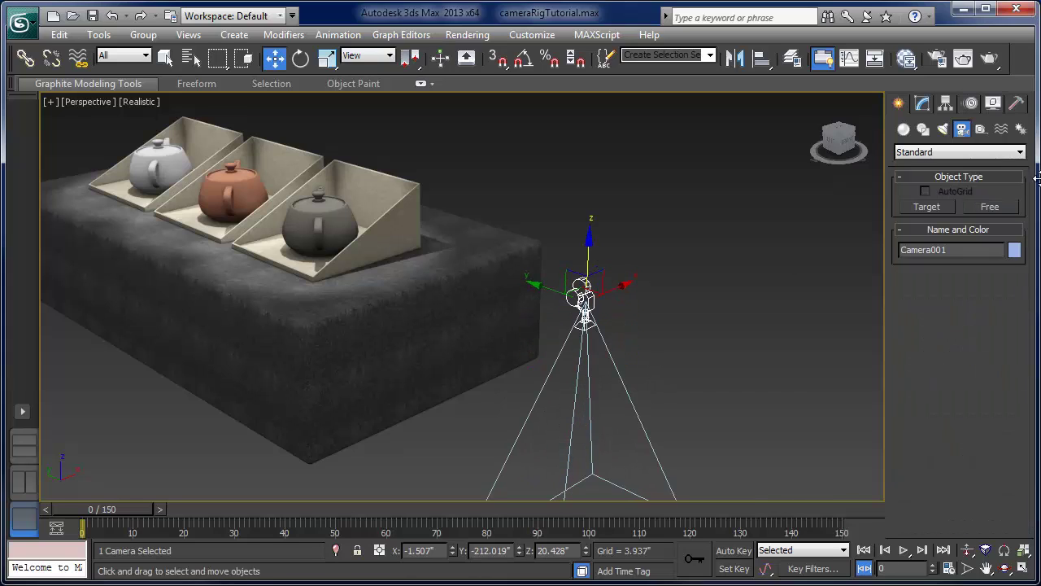
# - Switch the new camera's type to Target Camera and back to Free Camera
pyautogui.click(923, 104)
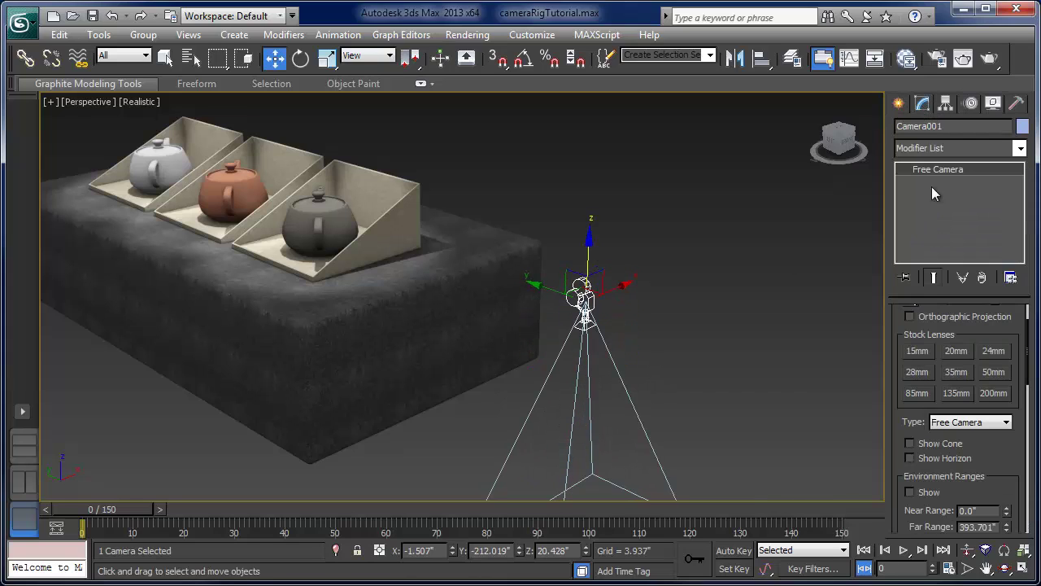
pyautogui.click(997, 432)
pyautogui.click(995, 449)
pyautogui.moveTo(748, 437); pyautogui.dragTo(753, 346, button='middle')
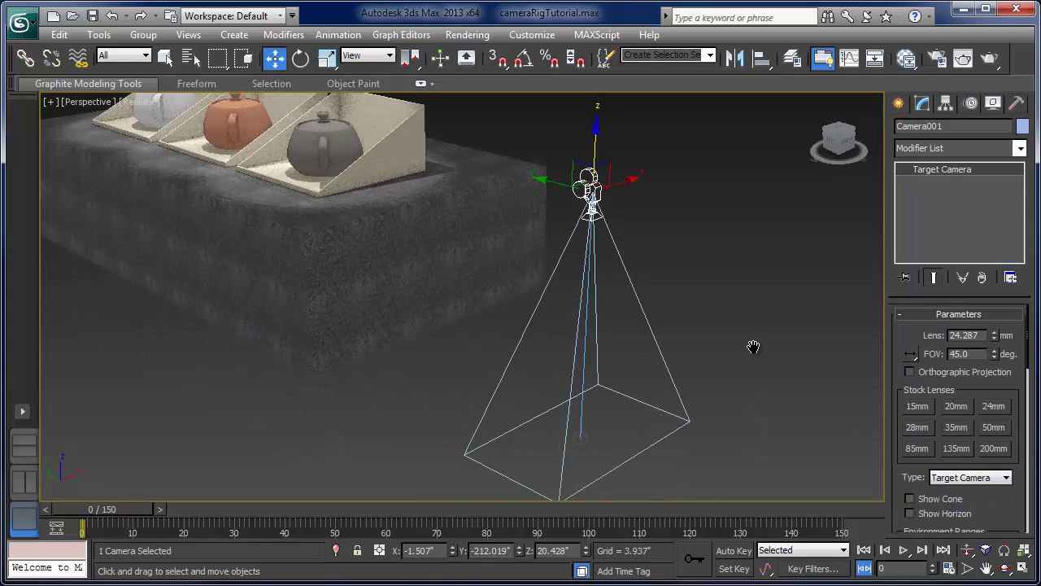
pyautogui.scroll(-3, 751, 353)
pyautogui.keyDown('alt'); pyautogui.moveTo(637, 341); pyautogui.dragTo(684, 342, button='middle'); pyautogui.keyUp('alt')
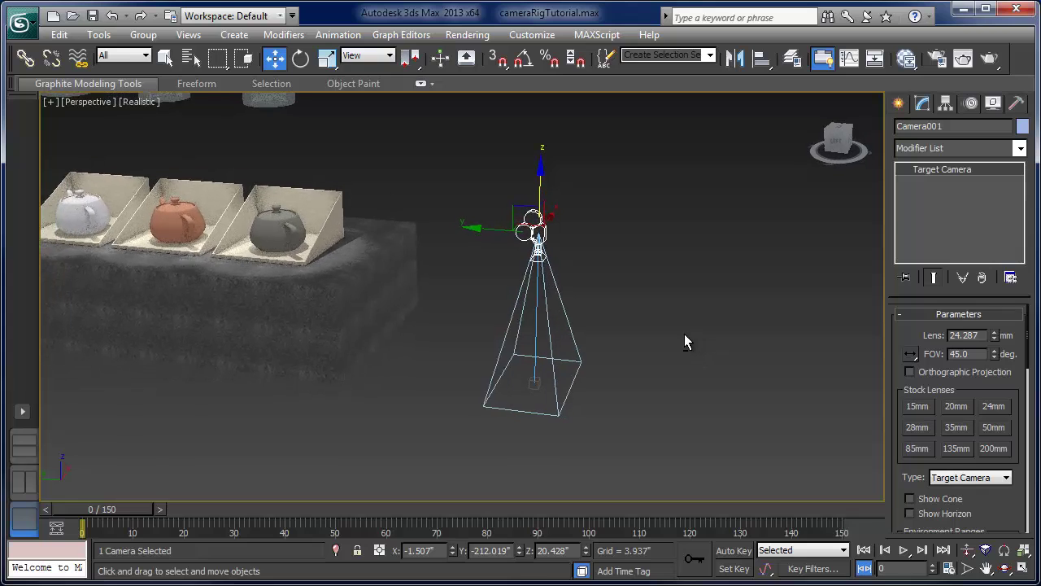
pyautogui.click(970, 477)
pyautogui.click(956, 488)
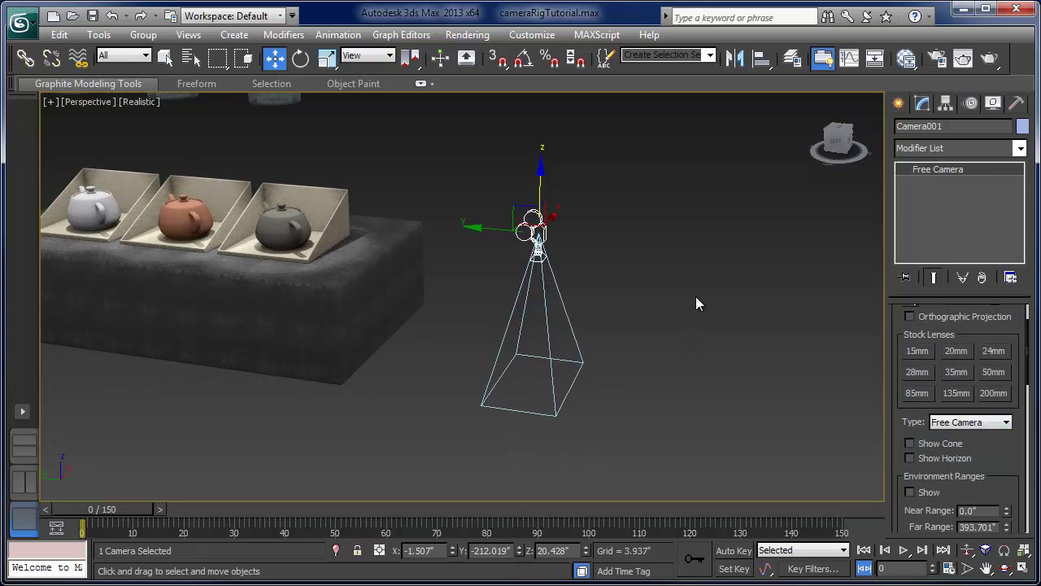
# - Turn on angle snap and rotate the camera to 90° about X and -90° about Z
pyautogui.moveTo(561, 232); pyautogui.dragTo(565, 309, button='middle')
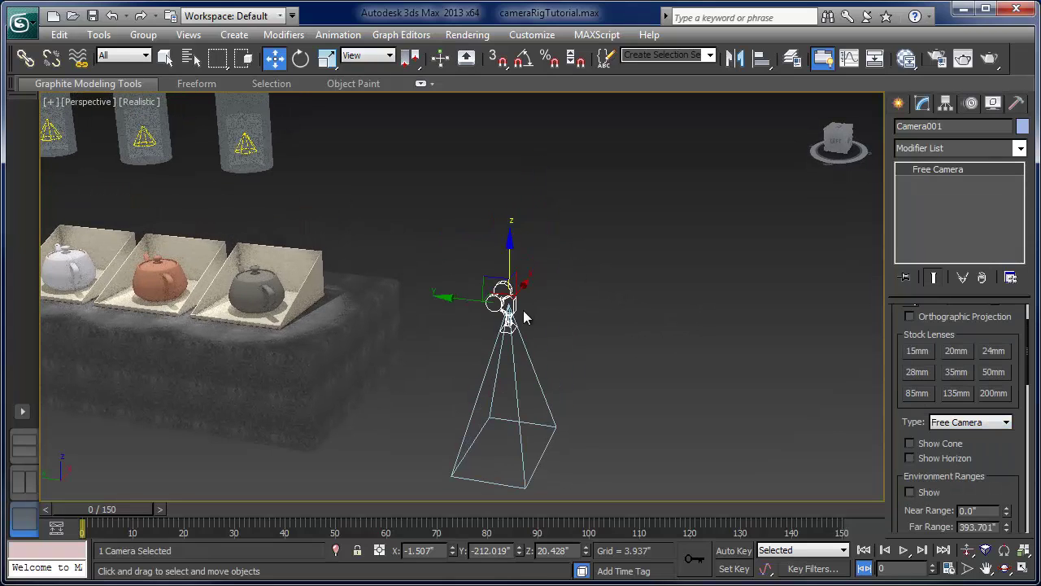
pyautogui.press('e')
pyautogui.moveTo(537, 256); pyautogui.dragTo(483, 349)
pyautogui.rightClick(592, 278)
pyautogui.click(523, 59)
pyautogui.keyDown('alt'); pyautogui.moveTo(678, 413); pyautogui.dragTo(632, 389, button='middle'); pyautogui.keyUp('alt')
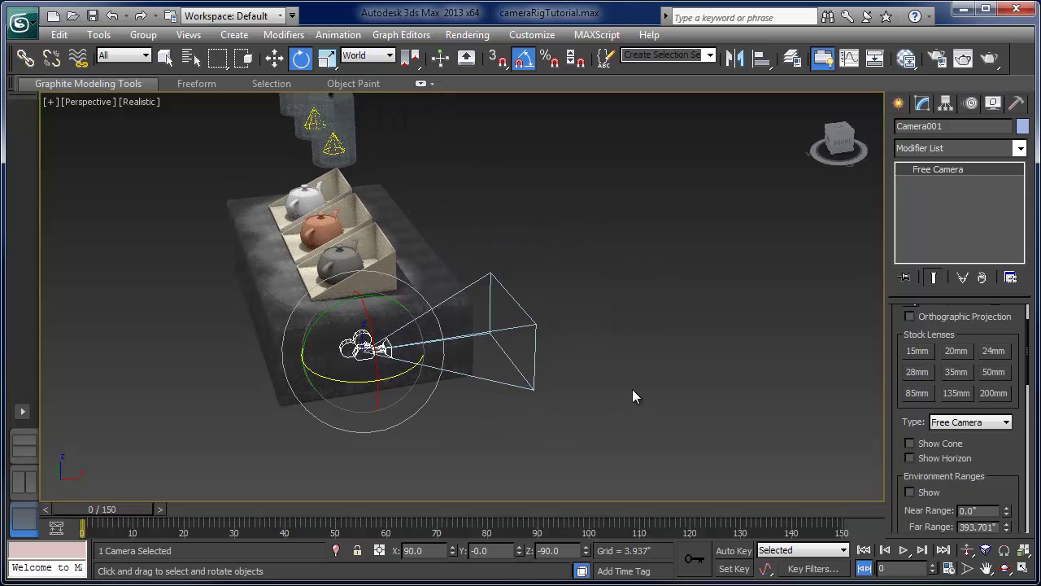
# - Create a box-shaped dummy helper on the ground near the front end of the table
pyautogui.click(899, 105)
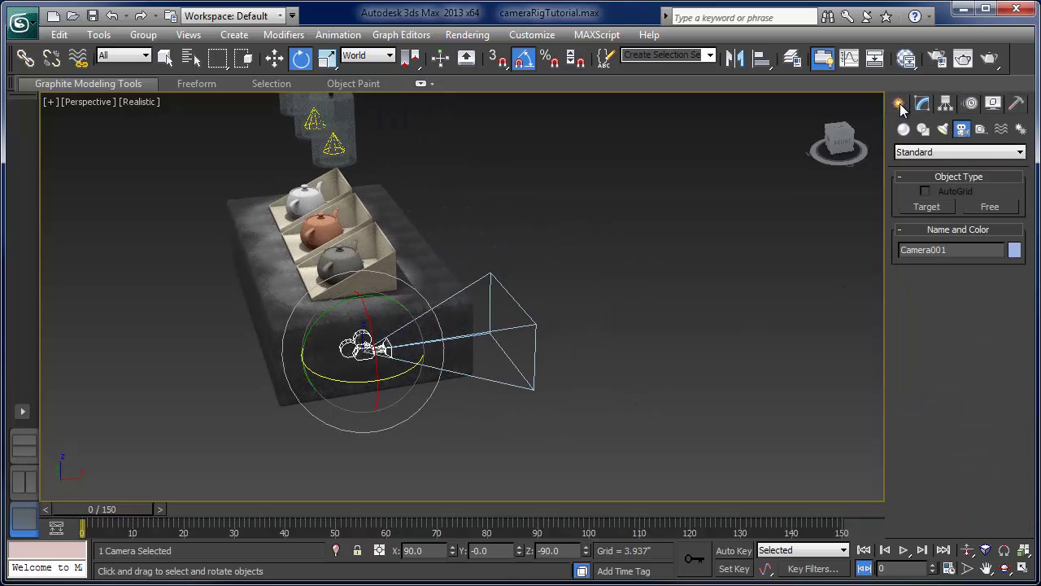
pyautogui.click(980, 129)
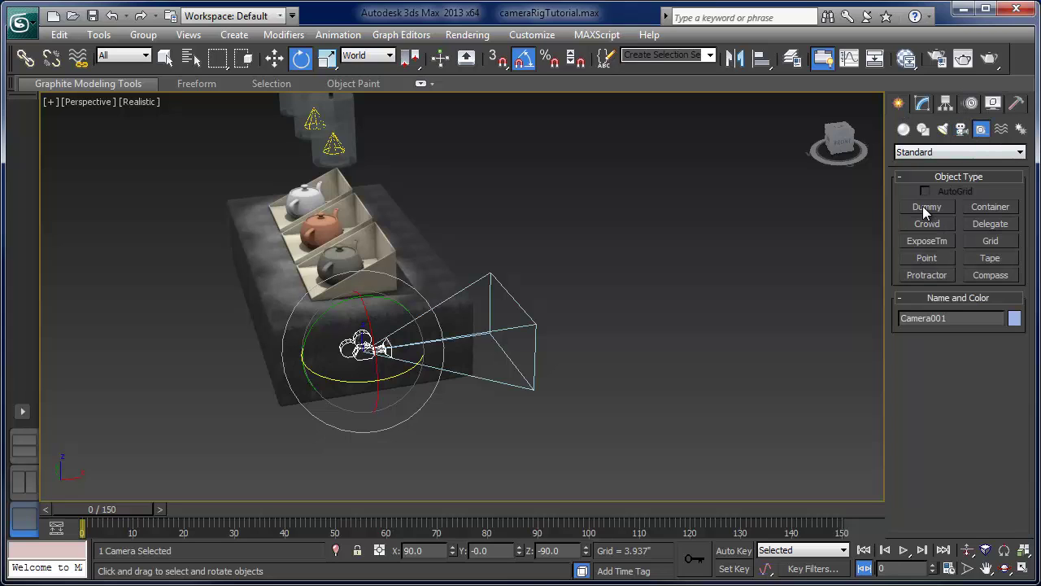
pyautogui.click(925, 208)
pyautogui.moveTo(558, 374)
pyautogui.keyDown('alt'); pyautogui.mouseDown(button='middle')
pyautogui.moveTo(494, 348)
pyautogui.moveTo(561, 356)
pyautogui.mouseUp(button='middle'); pyautogui.keyUp('alt')
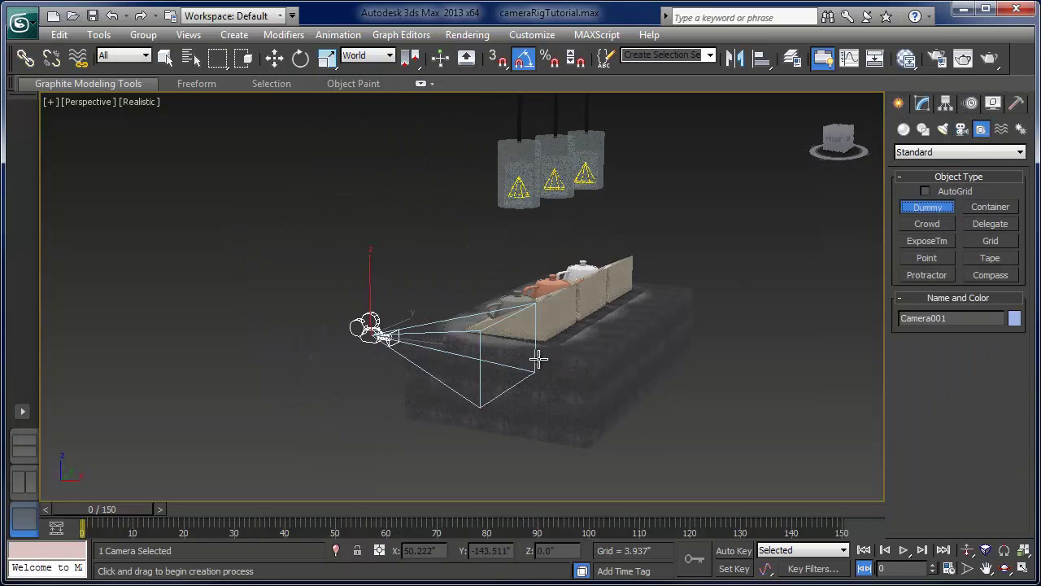
pyautogui.moveTo(539, 359); pyautogui.dragTo(560, 397)
pyautogui.keyDown('alt'); pyautogui.moveTo(559, 397); pyautogui.dragTo(604, 437, button='middle'); pyautogui.keyUp('alt')
pyautogui.press('e')
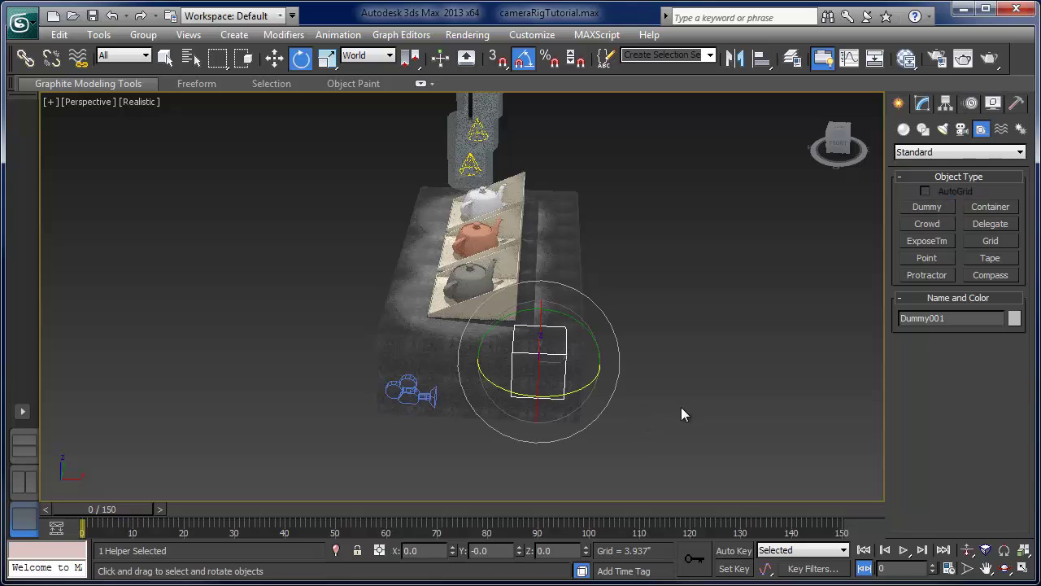
# - Link the camera to the dummy so that the dummy is its parent
pyautogui.keyDown('alt'); pyautogui.moveTo(685, 433); pyautogui.dragTo(570, 405, button='middle'); pyautogui.keyUp('alt')
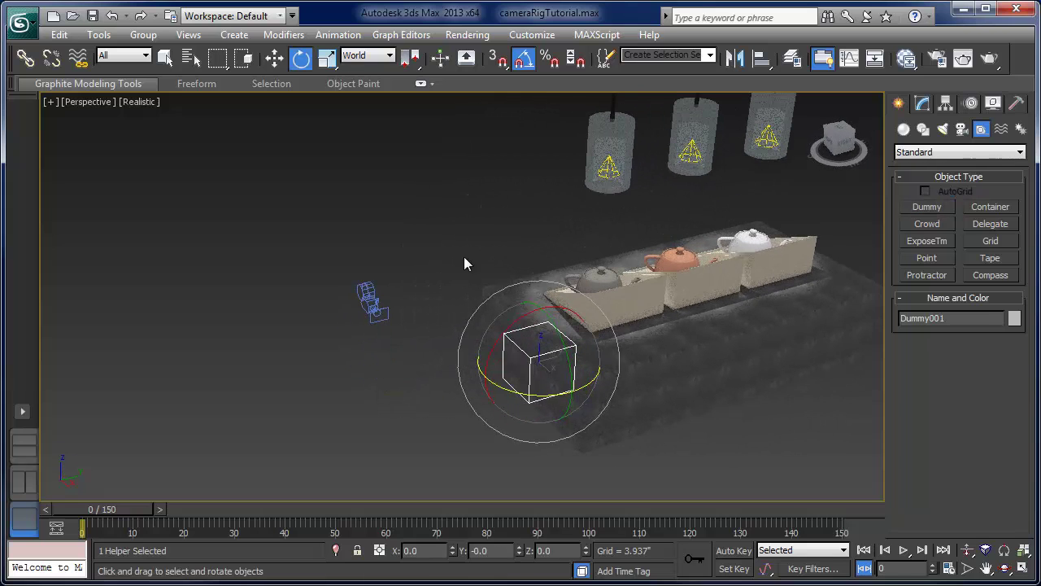
pyautogui.click(379, 316)
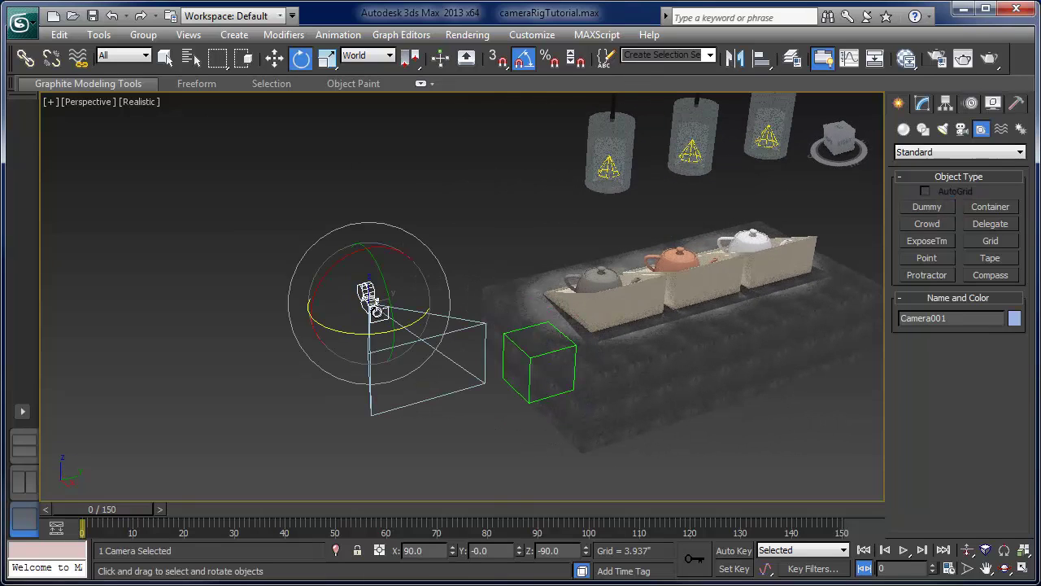
pyautogui.click(27, 59)
pyautogui.moveTo(375, 311); pyautogui.dragTo(508, 380)
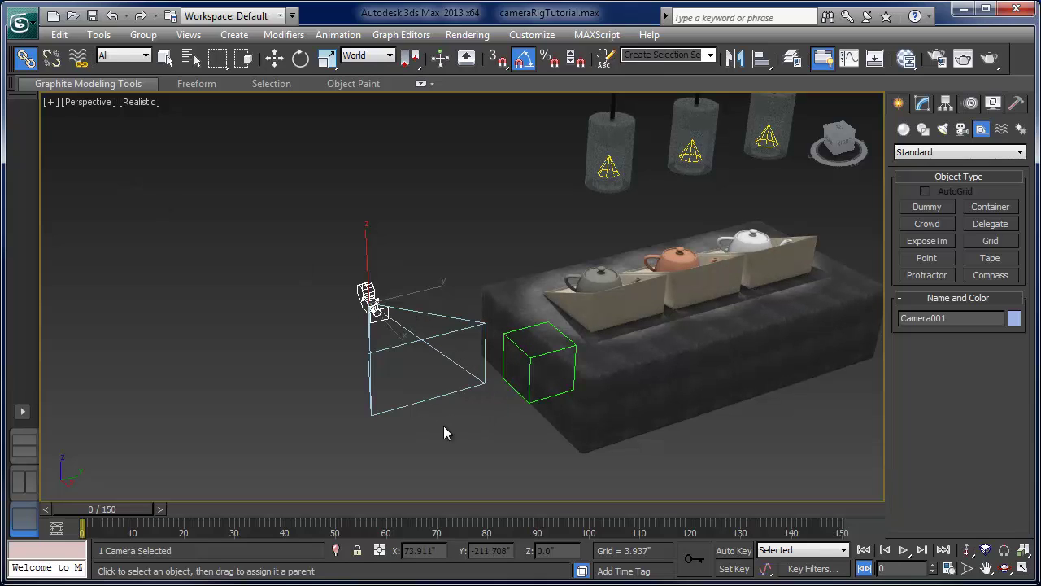
# - Move the dummy with its linked camera away from the table to about X 11", Y -195.5"
pyautogui.click(527, 372)
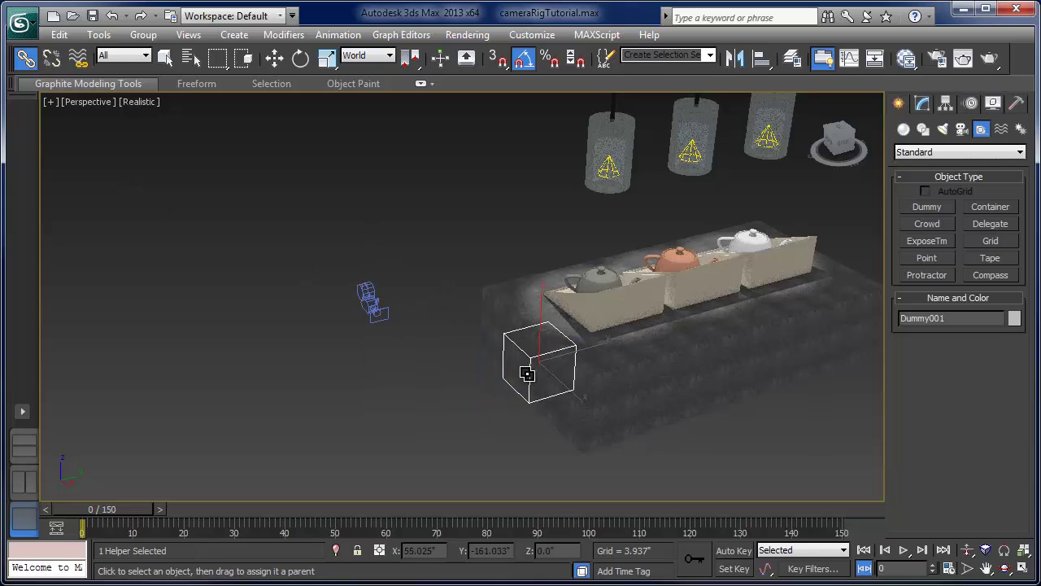
pyautogui.click(300, 58)
pyautogui.click(274, 58)
pyautogui.moveTo(570, 392); pyautogui.dragTo(543, 362)
pyautogui.keyDown('alt'); pyautogui.moveTo(543, 363); pyautogui.dragTo(567, 341, button='middle'); pyautogui.keyUp('alt')
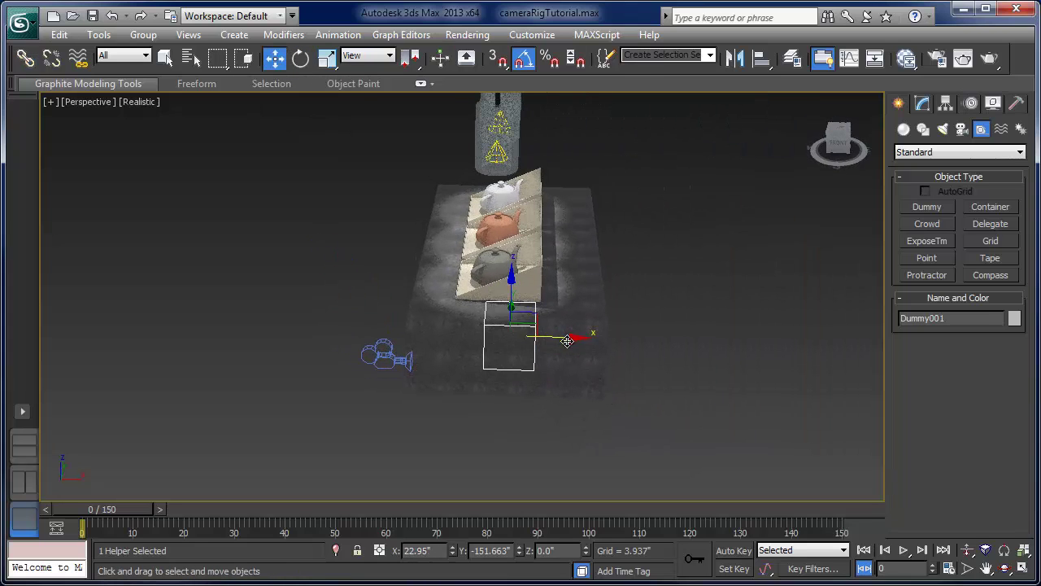
pyautogui.moveTo(554, 337)
pyautogui.mouseDown()
pyautogui.moveTo(520, 333)
pyautogui.moveTo(546, 329)
pyautogui.mouseUp()
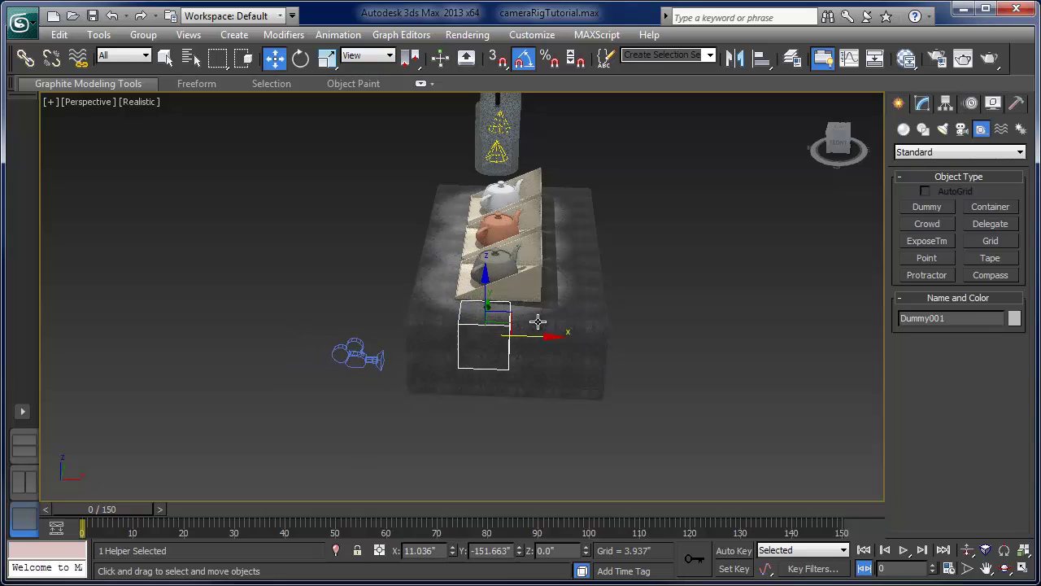
pyautogui.moveTo(523, 322)
pyautogui.keyDown('alt'); pyautogui.mouseDown(button='middle')
pyautogui.moveTo(629, 346)
pyautogui.moveTo(478, 337)
pyautogui.moveTo(562, 379)
pyautogui.moveTo(495, 409)
pyautogui.moveTo(540, 325)
pyautogui.moveTo(507, 334)
pyautogui.mouseUp(button='middle'); pyautogui.keyUp('alt')
pyautogui.moveTo(508, 334); pyautogui.dragTo(432, 353)
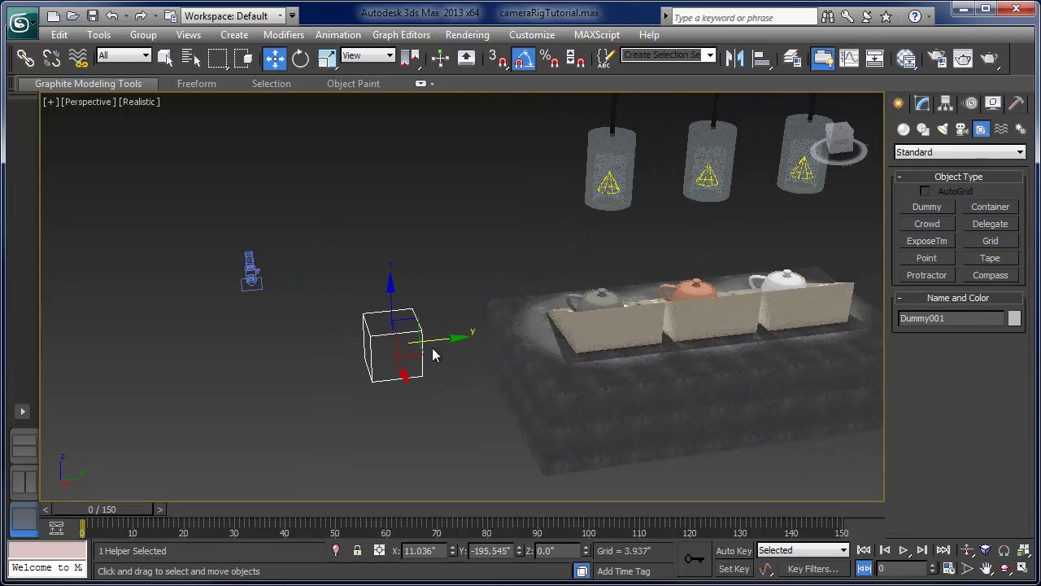
# - Test the link by rotating the dummy about its vertical axis while the camera is offset to the side
pyautogui.press('e')
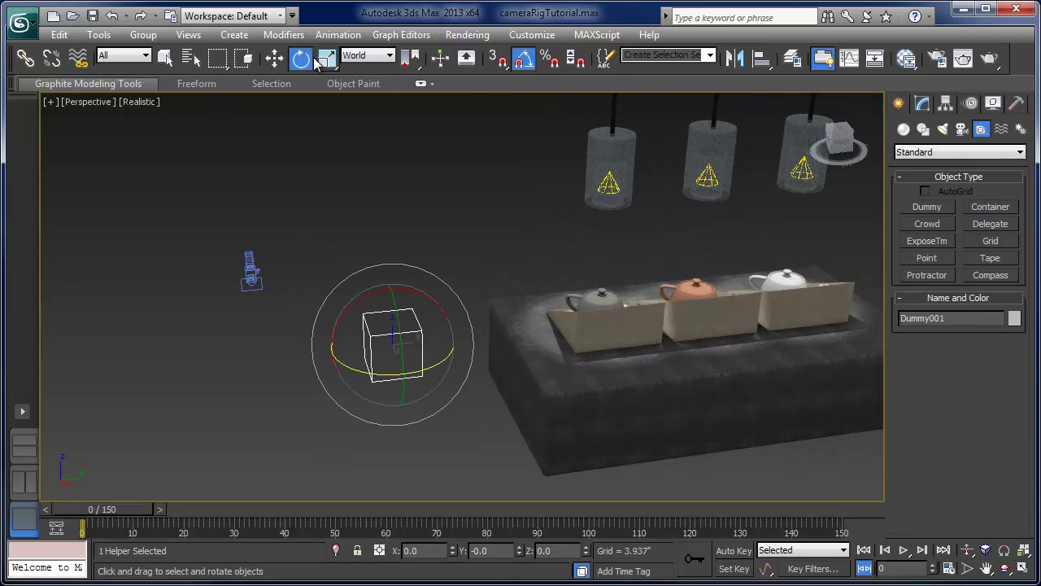
pyautogui.moveTo(352, 367); pyautogui.dragTo(337, 392)
pyautogui.keyDown('alt'); pyautogui.moveTo(385, 241); pyautogui.dragTo(326, 303, button='middle'); pyautogui.keyUp('alt')
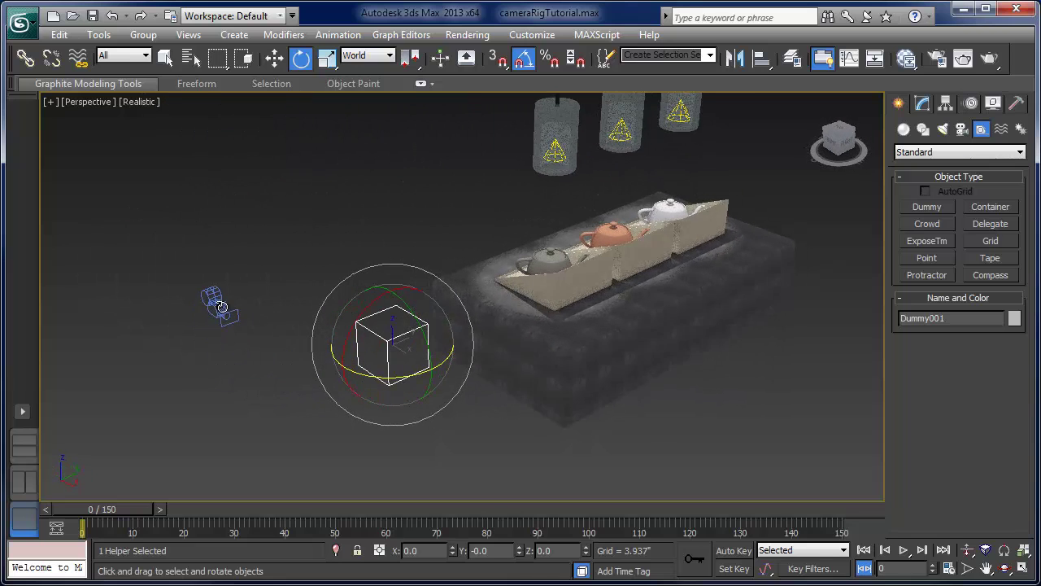
# - Align the camera to the dummy in X, Y and Z position, pivot point to pivot point
pyautogui.click(224, 309)
pyautogui.click(760, 63)
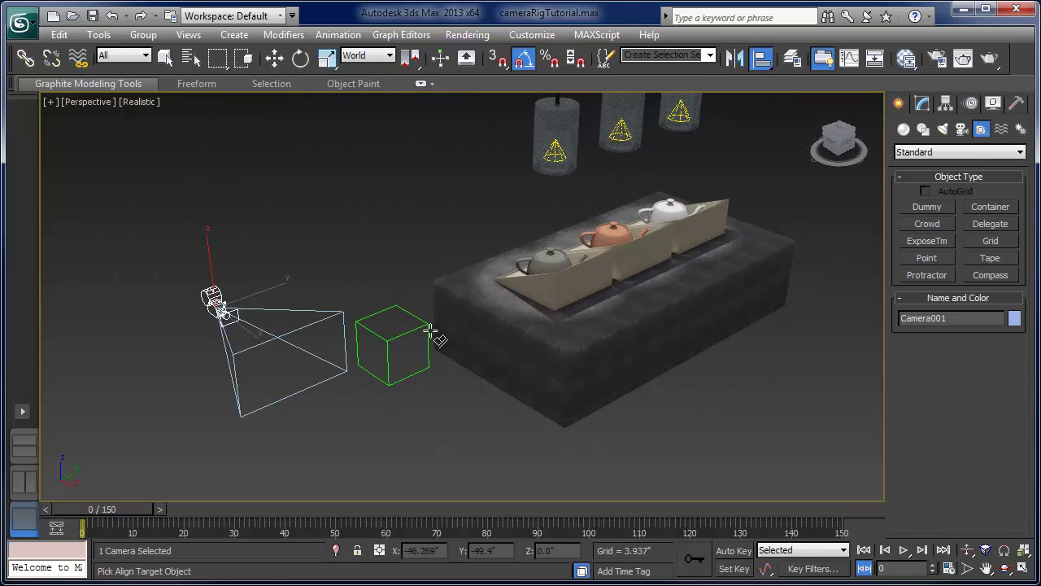
pyautogui.click(391, 351)
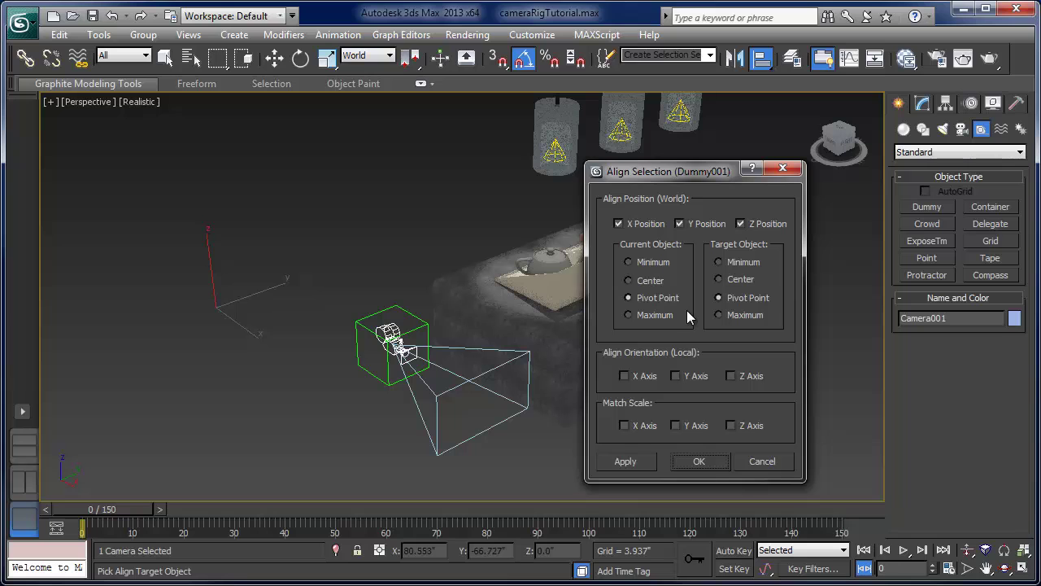
pyautogui.click(699, 462)
# - Move the camera straight back from the dummy in the negative X direction
pyautogui.keyDown('alt'); pyautogui.moveTo(594, 423); pyautogui.dragTo(541, 392, button='middle'); pyautogui.keyUp('alt')
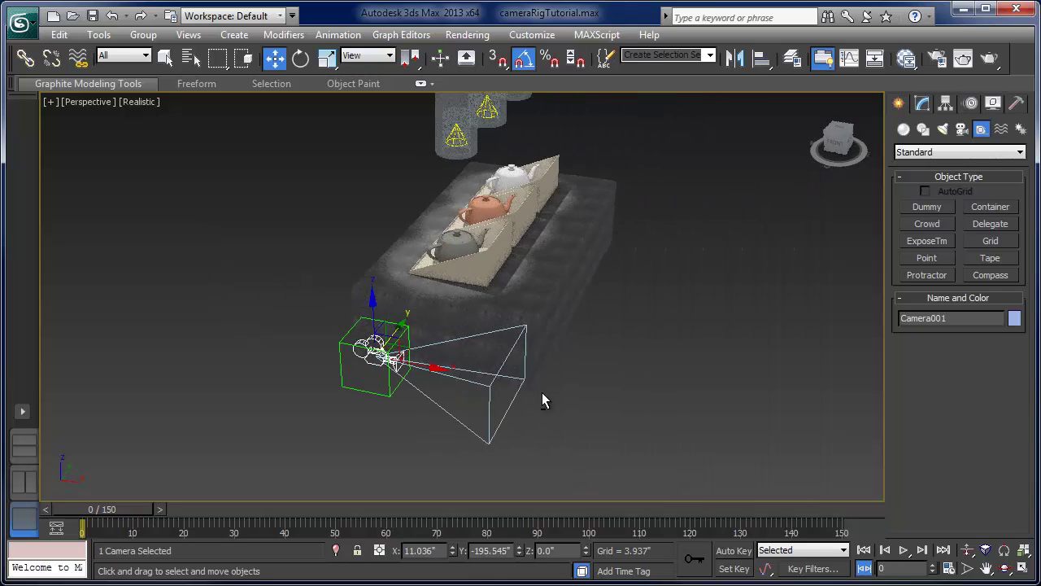
pyautogui.moveTo(419, 370); pyautogui.dragTo(272, 367)
pyautogui.keyDown('alt'); pyautogui.moveTo(273, 368); pyautogui.dragTo(376, 407, button='middle'); pyautogui.keyUp('alt')
pyautogui.moveTo(274, 350); pyautogui.dragTo(248, 358)
pyautogui.keyDown('alt'); pyautogui.moveTo(248, 359); pyautogui.dragTo(573, 336, button='middle'); pyautogui.keyUp('alt')
# - Test the rig by rotating the dummy about its vertical and horizontal axes with the camera behind it
pyautogui.click(432, 348)
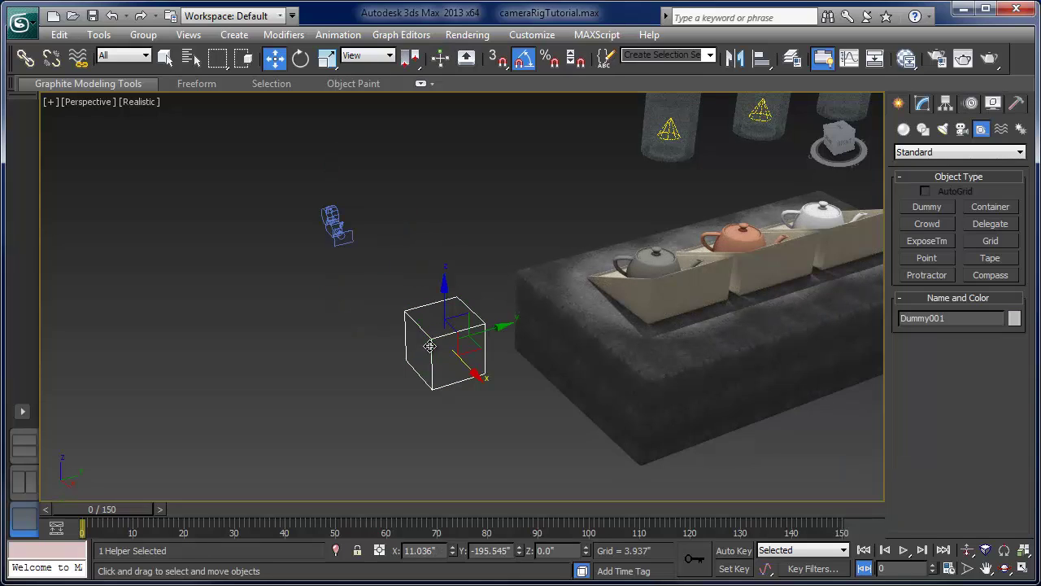
pyautogui.press('e')
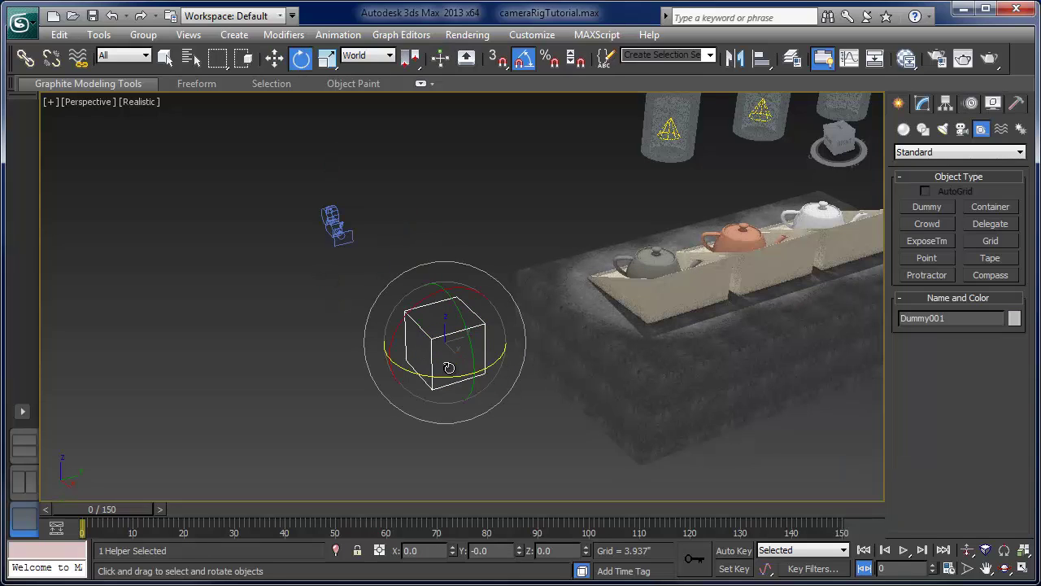
pyautogui.moveTo(429, 372); pyautogui.dragTo(453, 386)
pyautogui.keyDown('alt'); pyautogui.moveTo(342, 359); pyautogui.dragTo(387, 393, button='middle'); pyautogui.keyUp('alt')
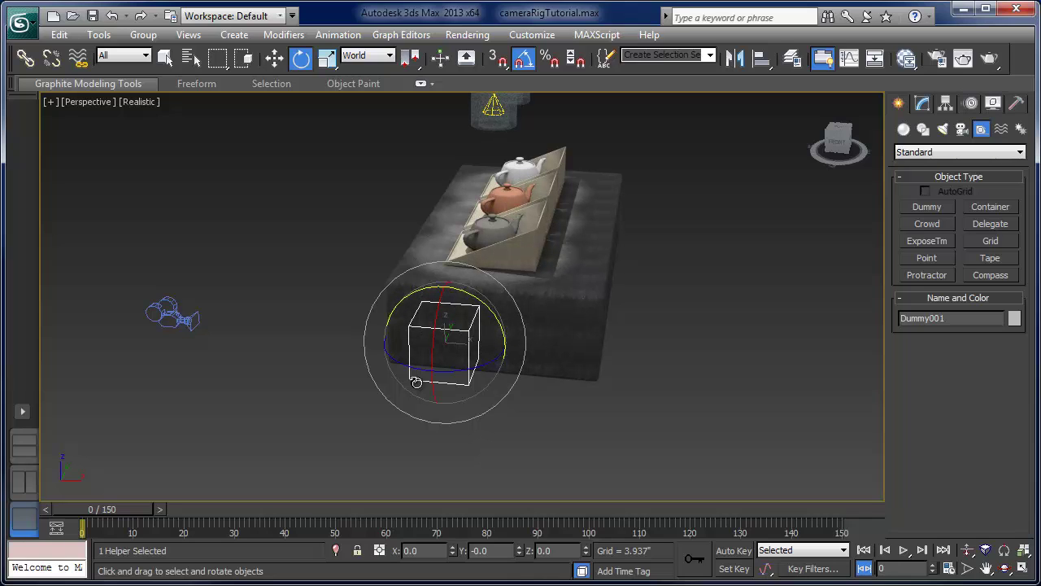
pyautogui.moveTo(422, 376)
pyautogui.mouseDown()
pyautogui.moveTo(406, 397)
pyautogui.moveTo(434, 388)
pyautogui.mouseUp()
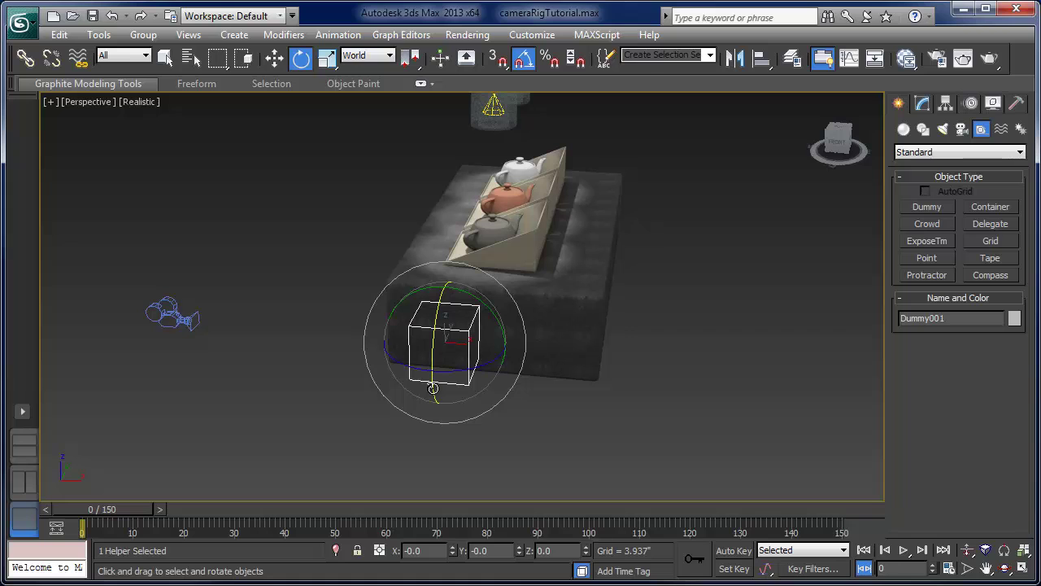
# - Create a point helper with cross display on the ground beside the dummy
pyautogui.keyDown('alt'); pyautogui.moveTo(443, 356); pyautogui.dragTo(653, 344, button='middle'); pyautogui.keyUp('alt')
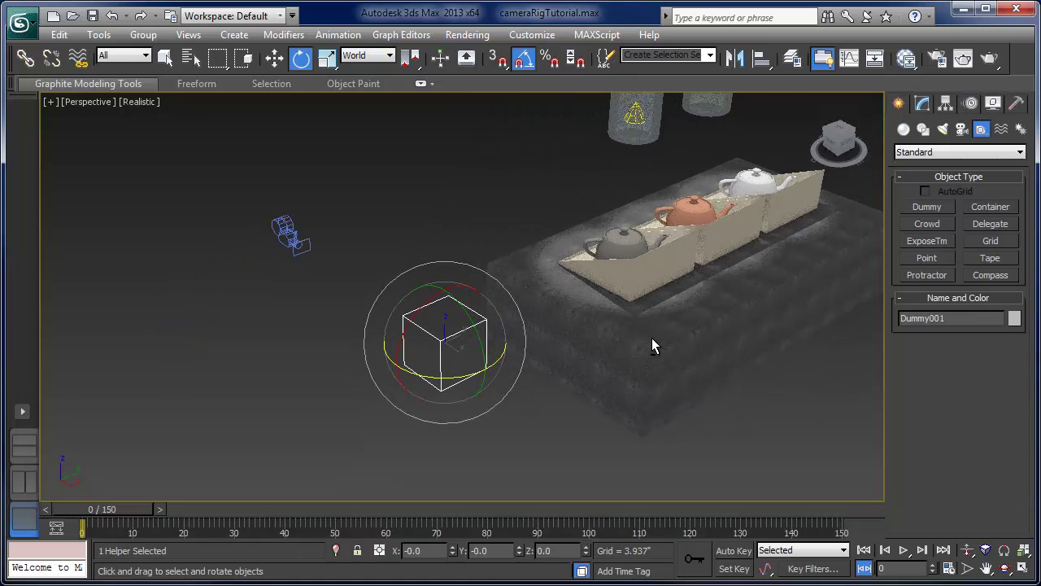
pyautogui.click(935, 258)
pyautogui.click(362, 370)
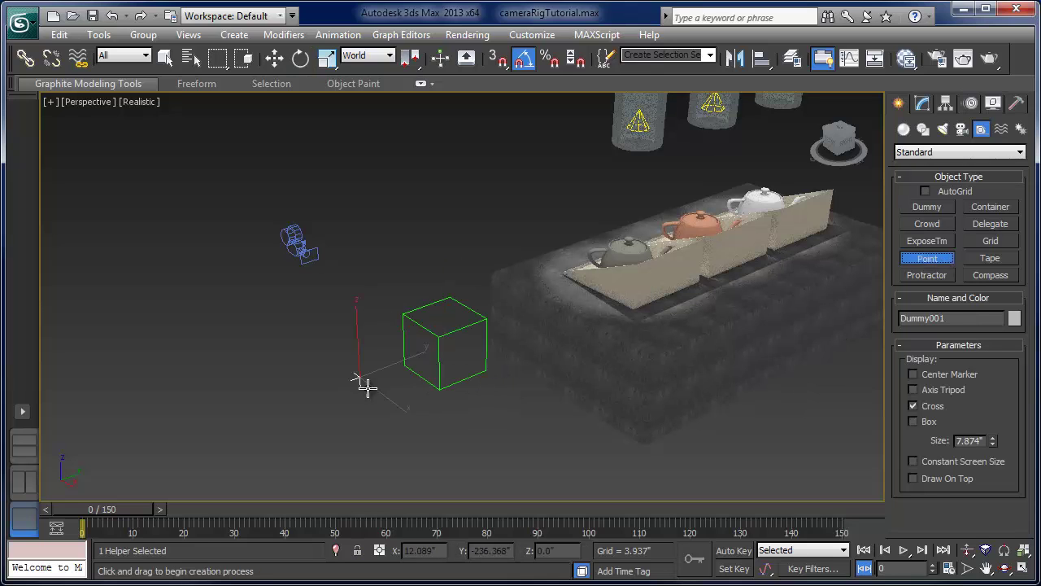
# - Turn on the box display of the point helper and enlarge its size to about 28.8"
pyautogui.click(926, 422)
pyautogui.moveTo(991, 441); pyautogui.dragTo(934, 223)
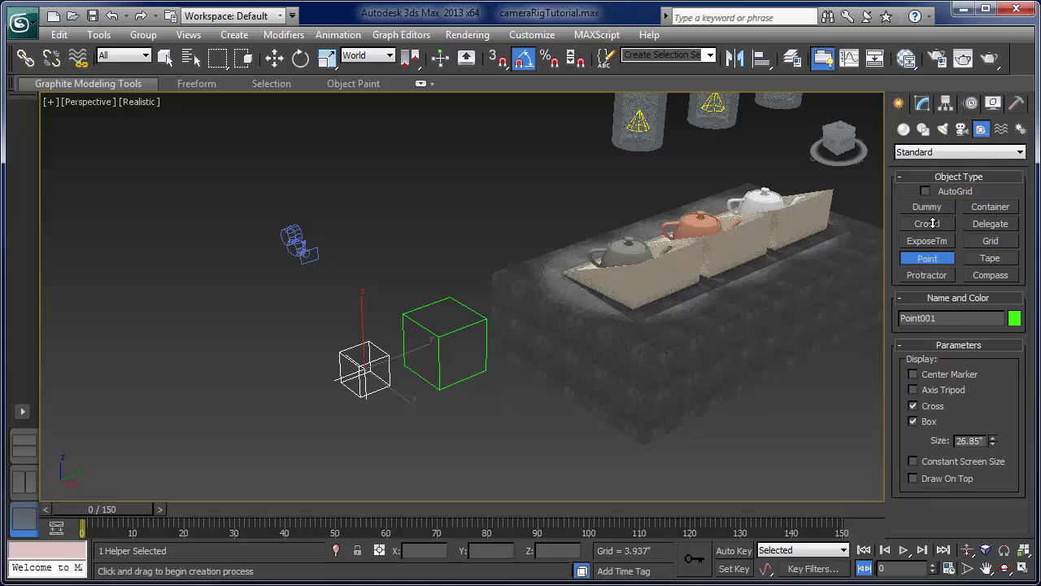
pyautogui.keyDown('alt'); pyautogui.moveTo(486, 355); pyautogui.dragTo(366, 366, button='middle'); pyautogui.keyUp('alt')
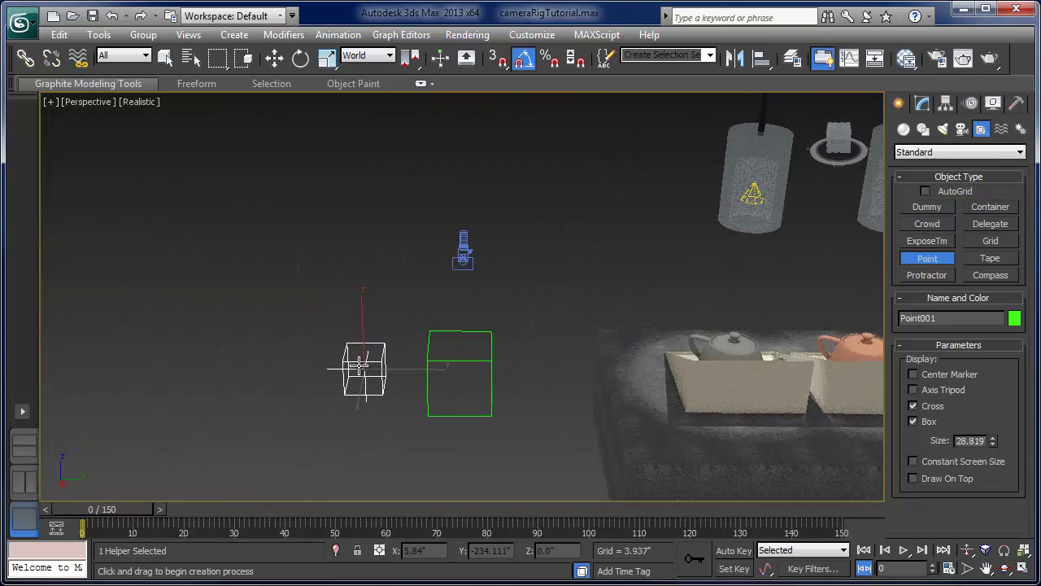
# - Link the point helper to the dummy so that the dummy becomes its parent
pyautogui.click(26, 59)
pyautogui.moveTo(367, 379); pyautogui.dragTo(430, 406)
pyautogui.keyDown('alt'); pyautogui.moveTo(220, 395); pyautogui.dragTo(302, 383, button='middle'); pyautogui.keyUp('alt')
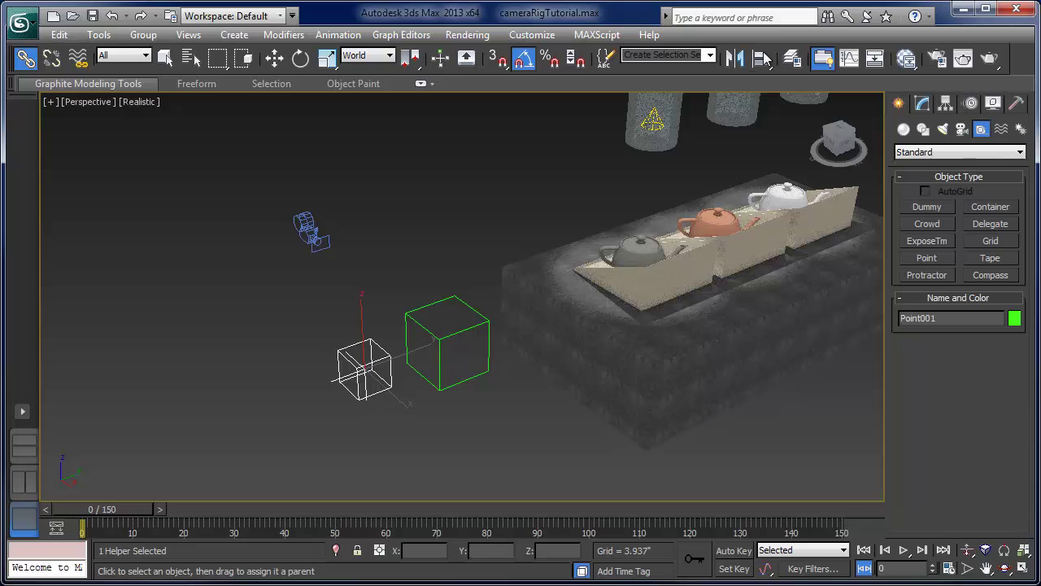
# - Align the point helper to the dummy in X, Y and Z position, pivot point to pivot point
pyautogui.click(761, 58)
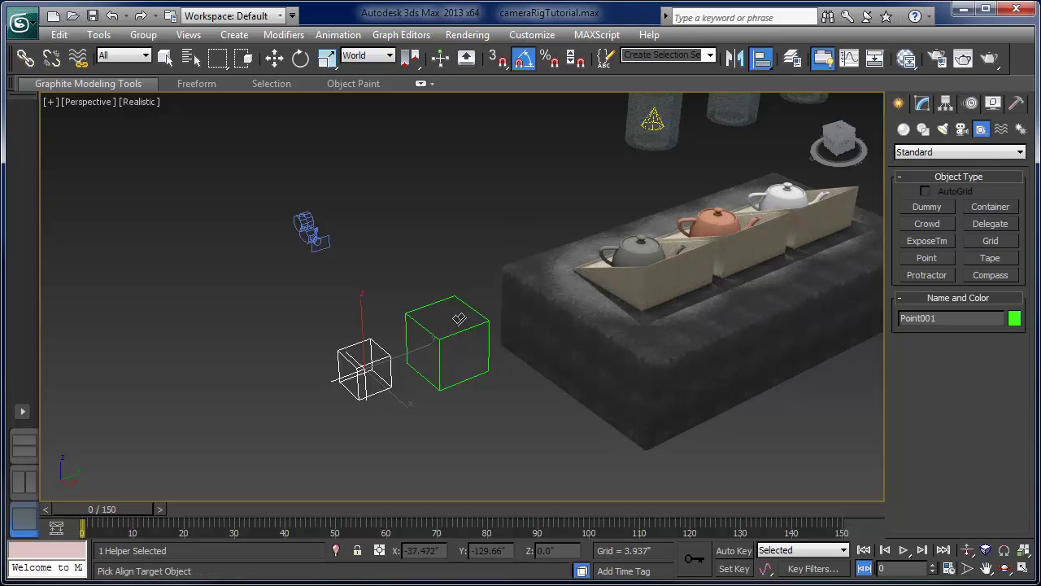
pyautogui.click(439, 375)
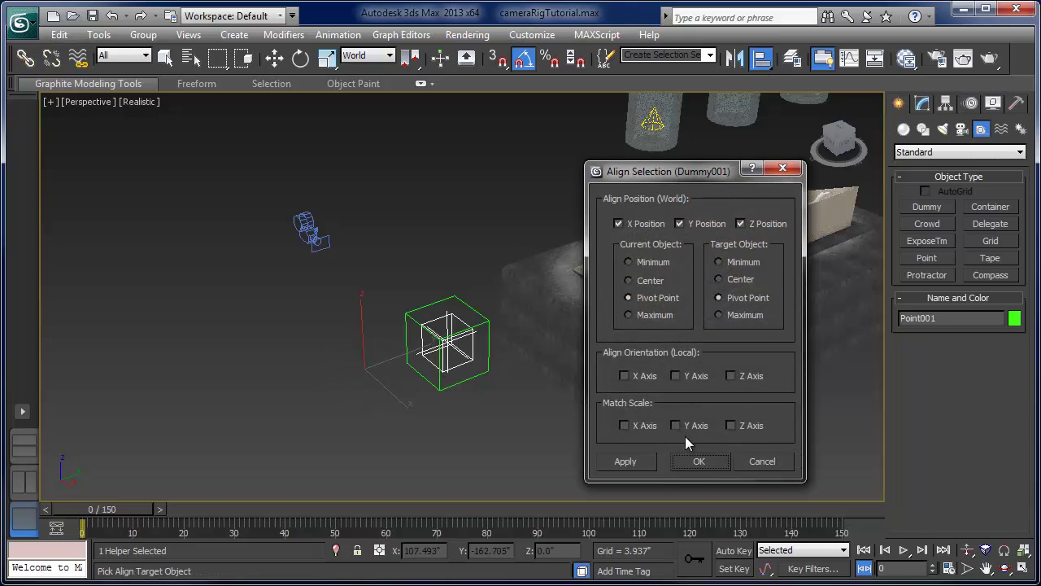
pyautogui.click(694, 462)
pyautogui.keyDown('alt'); pyautogui.moveTo(344, 366); pyautogui.dragTo(418, 339, button='middle'); pyautogui.keyUp('alt')
pyautogui.scroll(4, 418, 342)
# - Try moving the point helper away from the dummy by about 33.9" along Y, and undo the move
pyautogui.click(561, 462)
pyautogui.keyDown('alt'); pyautogui.moveTo(548, 458); pyautogui.dragTo(557, 327, button='middle'); pyautogui.keyUp('alt')
pyautogui.moveTo(558, 327); pyautogui.dragTo(447, 416)
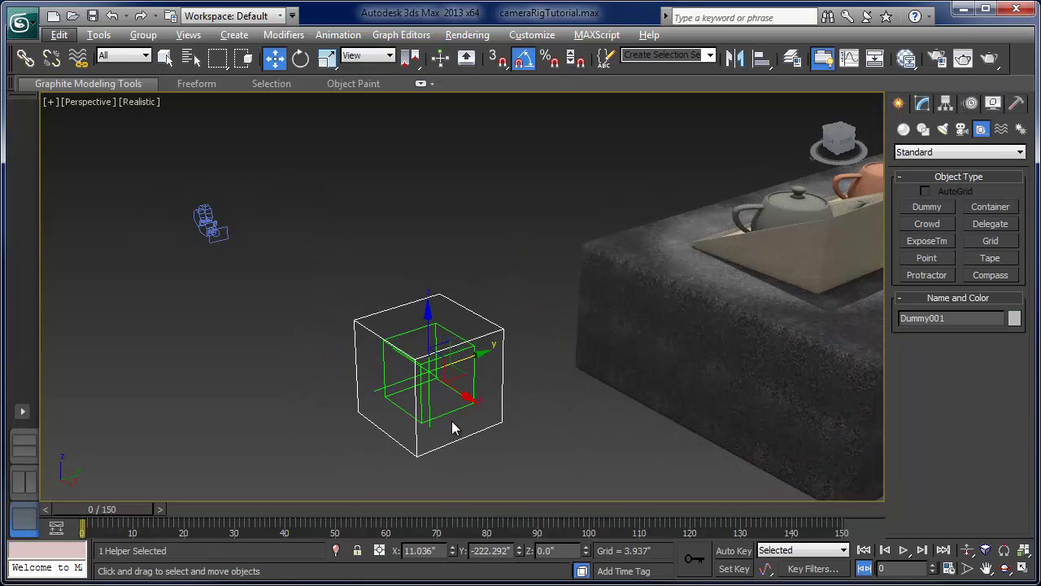
pyautogui.click(364, 406)
pyautogui.keyDown('alt'); pyautogui.moveTo(364, 407); pyautogui.dragTo(611, 297, button='middle'); pyautogui.keyUp('alt')
pyautogui.click(639, 259)
pyautogui.moveTo(588, 218); pyautogui.dragTo(497, 220)
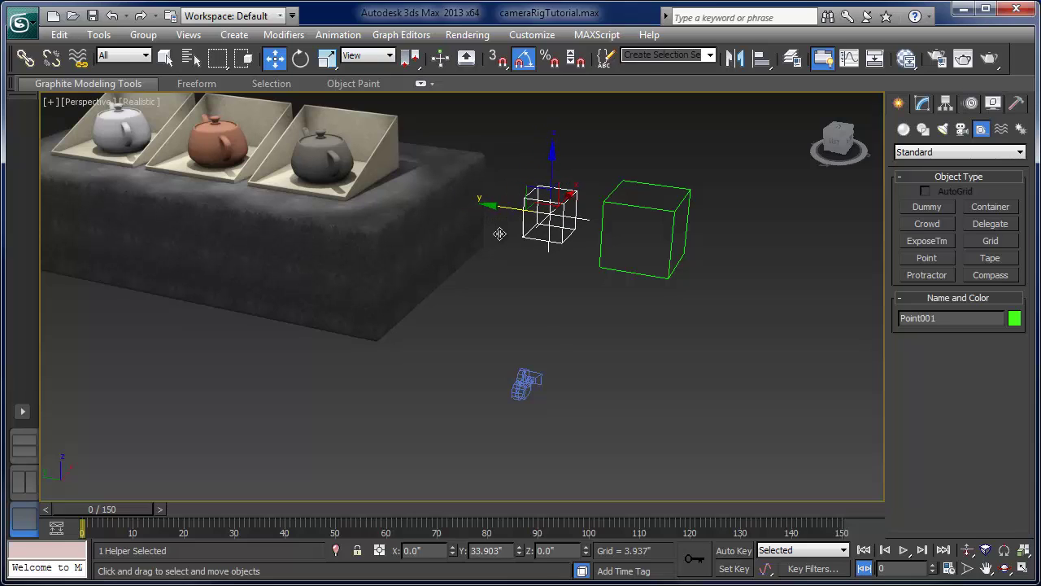
pyautogui.hotkey('ctrl', 'z')
# - Move the dummy along Y in front of the dark grey teapot and raise it 13.47"
pyautogui.click(613, 189)
pyautogui.keyDown('alt'); pyautogui.moveTo(598, 262); pyautogui.dragTo(716, 260, button='middle'); pyautogui.keyUp('alt')
pyautogui.moveTo(718, 248); pyautogui.dragTo(427, 222)
pyautogui.moveTo(430, 185); pyautogui.dragTo(430, 155)
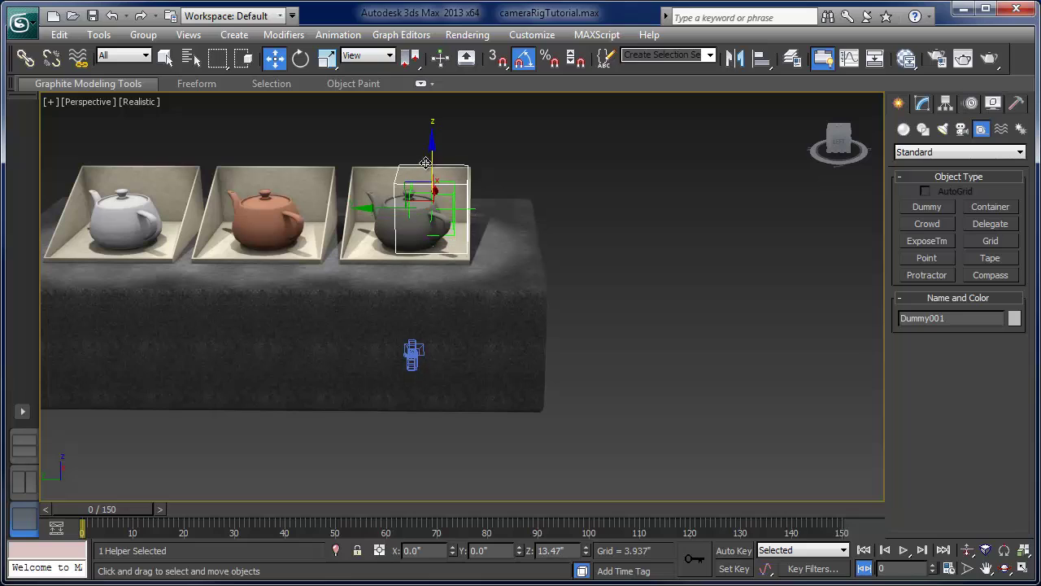
# - Slide the dummy back and forth along Y to test the rig, leaving it past the display's end at Y -169.96"
pyautogui.moveTo(380, 207); pyautogui.dragTo(356, 209)
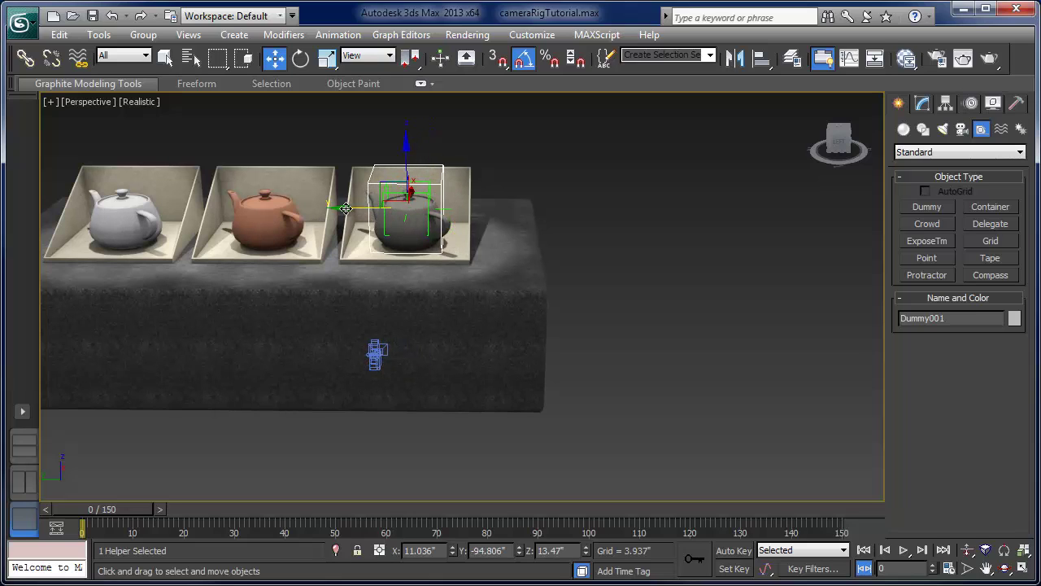
pyautogui.moveTo(356, 209); pyautogui.dragTo(391, 233)
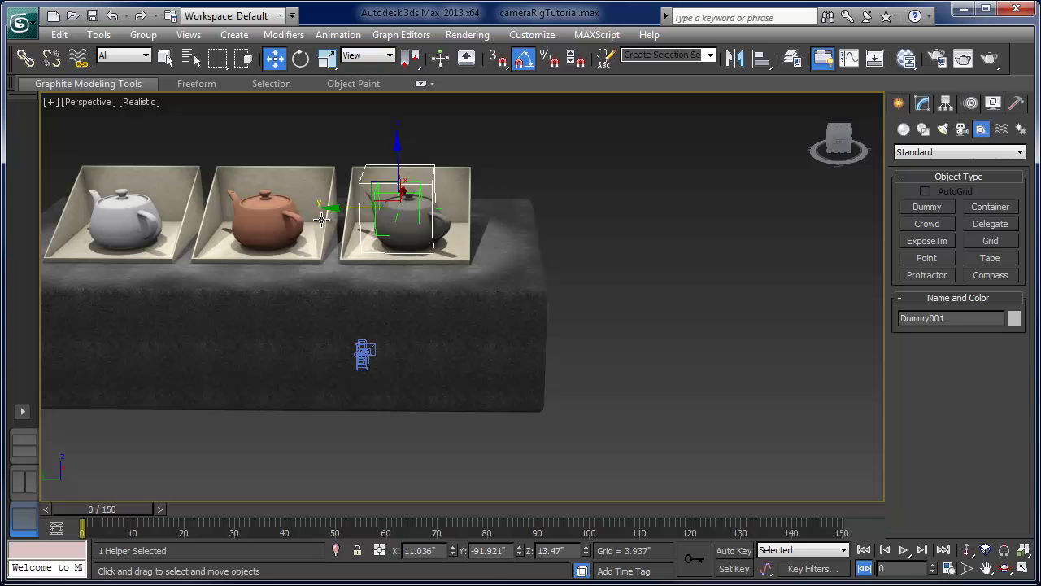
pyautogui.moveTo(346, 210); pyautogui.dragTo(592, 239)
pyautogui.keyDown('alt'); pyautogui.moveTo(592, 239); pyautogui.dragTo(333, 318, button='middle'); pyautogui.keyUp('alt')
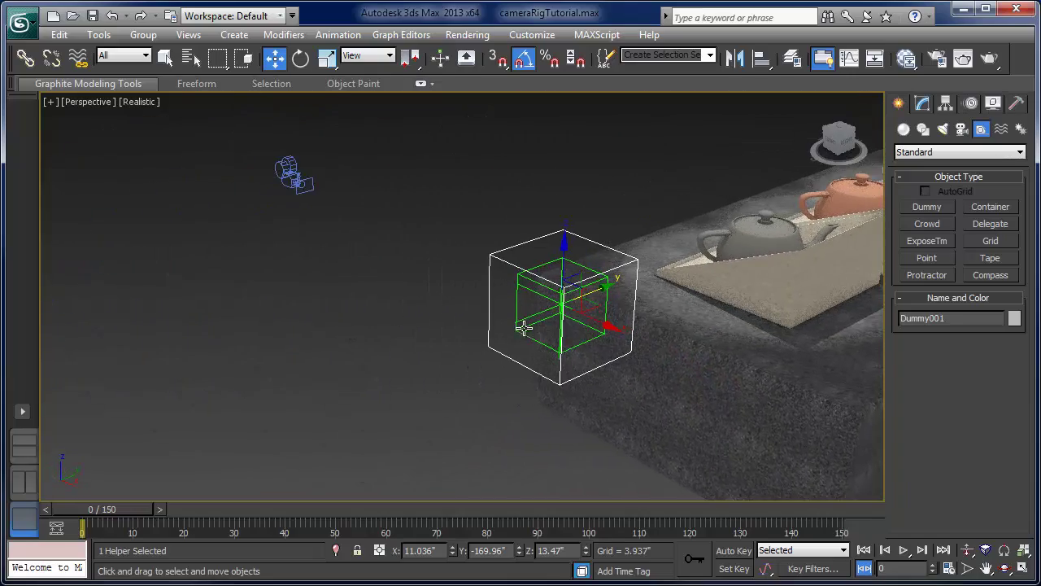
# - Assign a LookAt Constraint to the camera's rotation controller
pyautogui.click(291, 173)
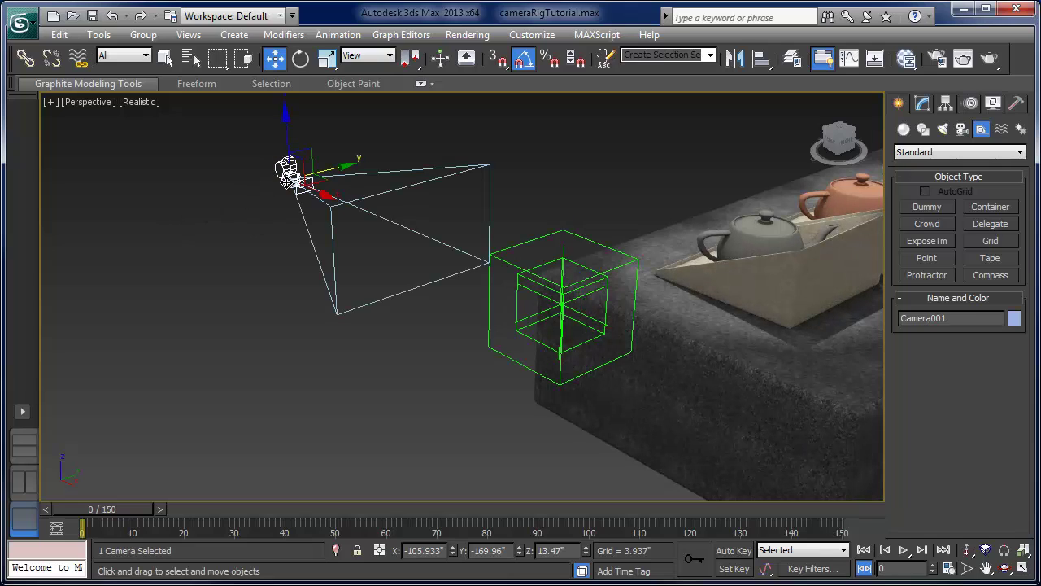
pyautogui.click(972, 104)
pyautogui.moveTo(900, 237); pyautogui.dragTo(986, 455)
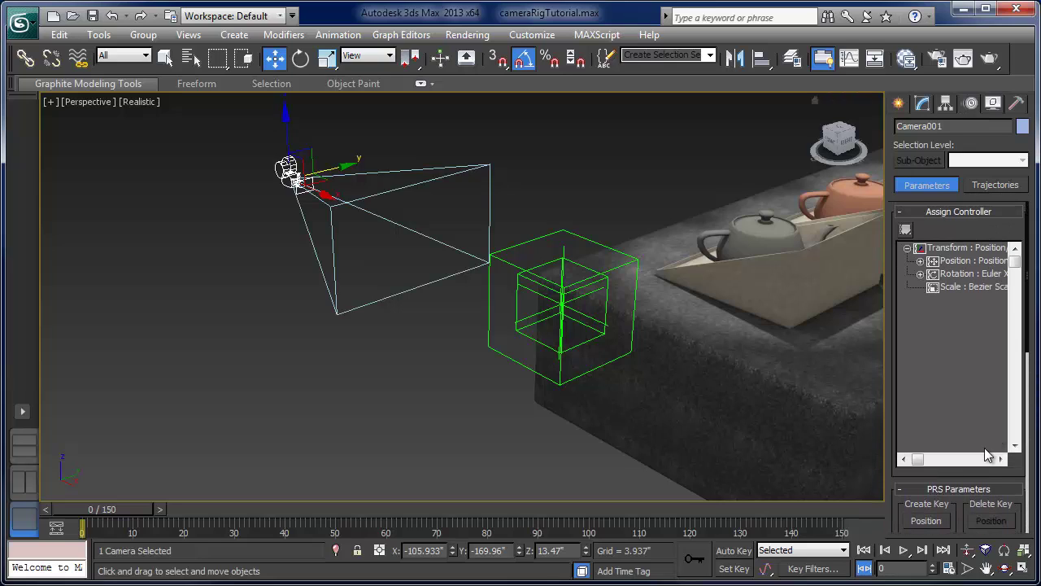
pyautogui.click(953, 274)
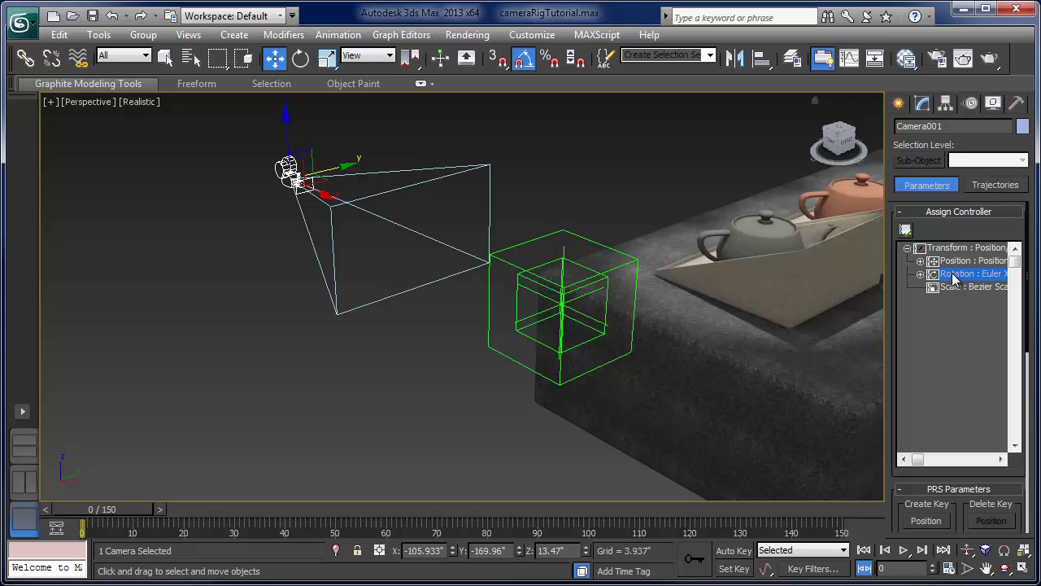
pyautogui.click(905, 230)
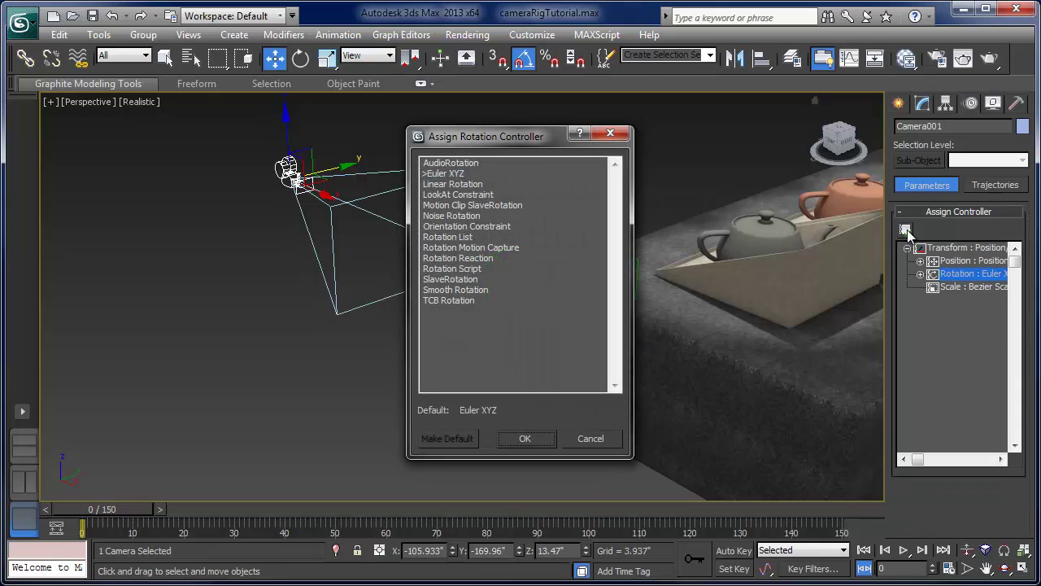
pyautogui.click(453, 195)
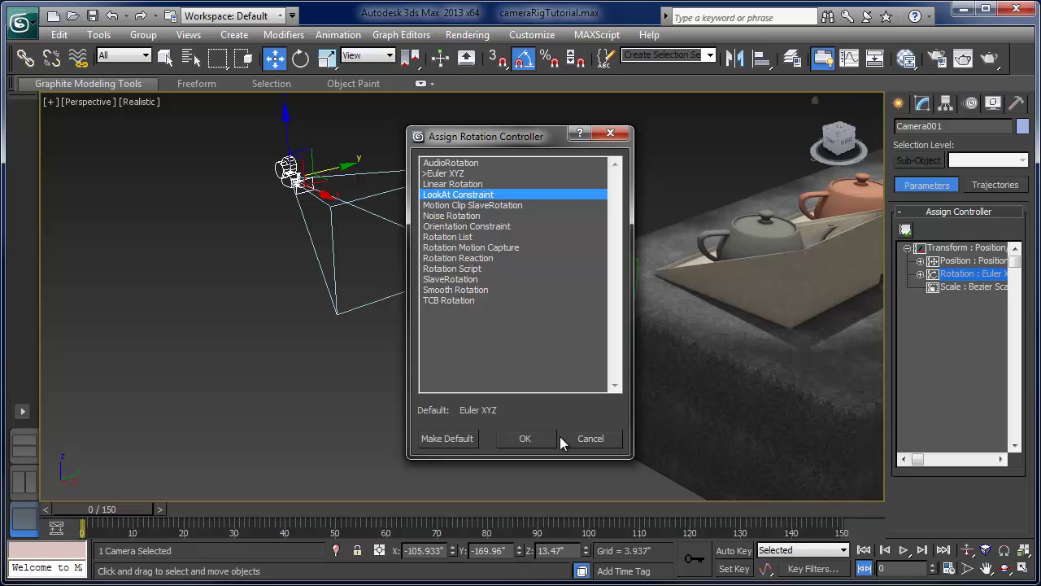
pyautogui.click(535, 437)
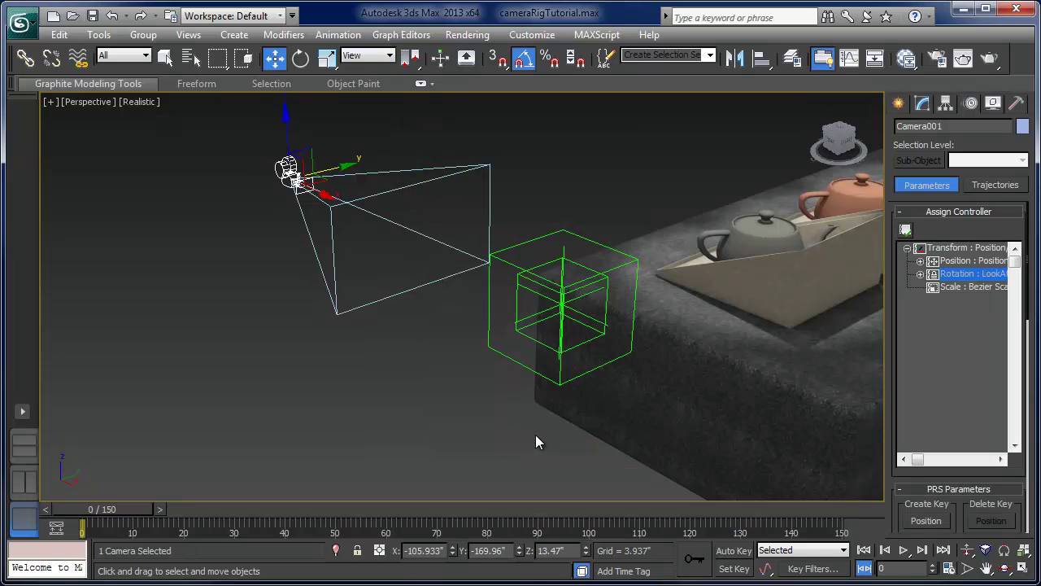
# - Add the point helper inside the dummy as the camera's LookAt target
pyautogui.moveTo(894, 477); pyautogui.dragTo(920, 175)
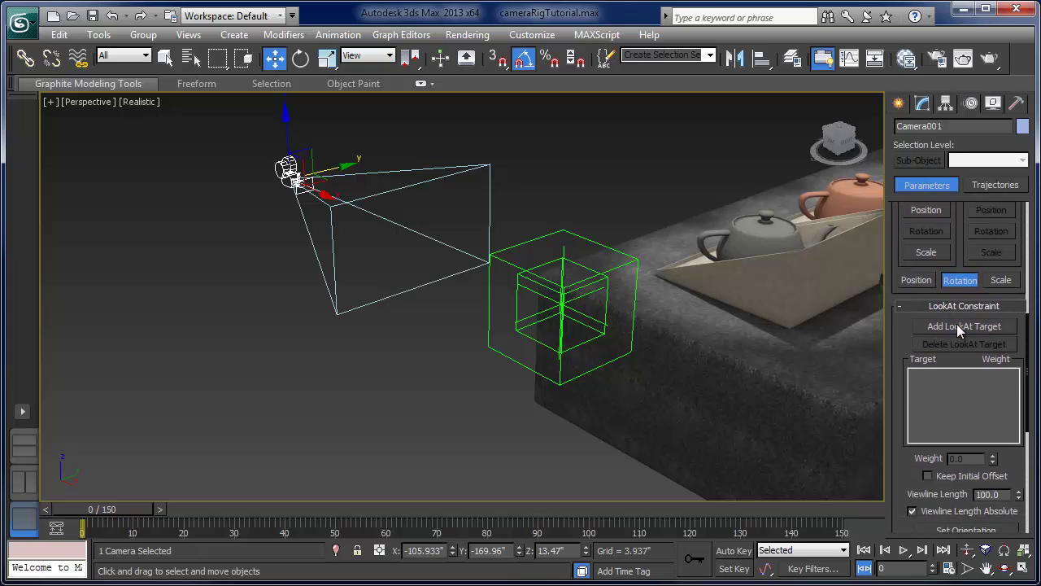
pyautogui.click(957, 326)
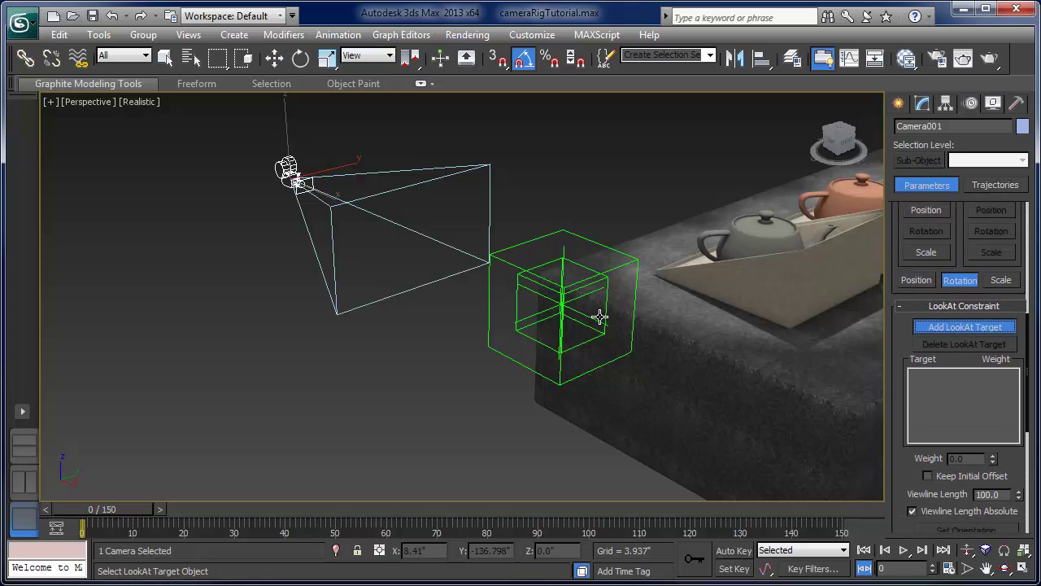
pyautogui.click(521, 333)
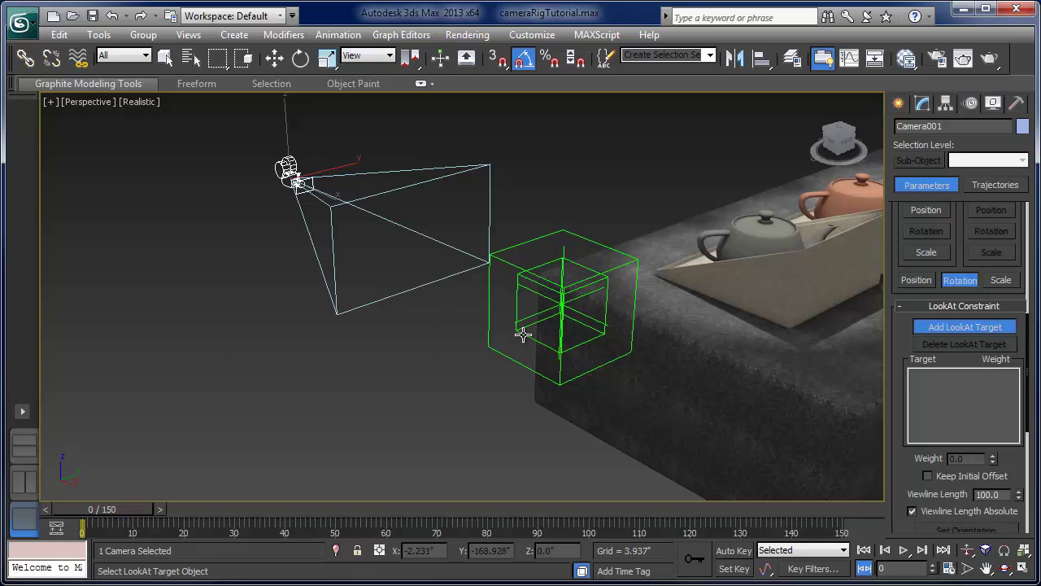
pyautogui.click(963, 328)
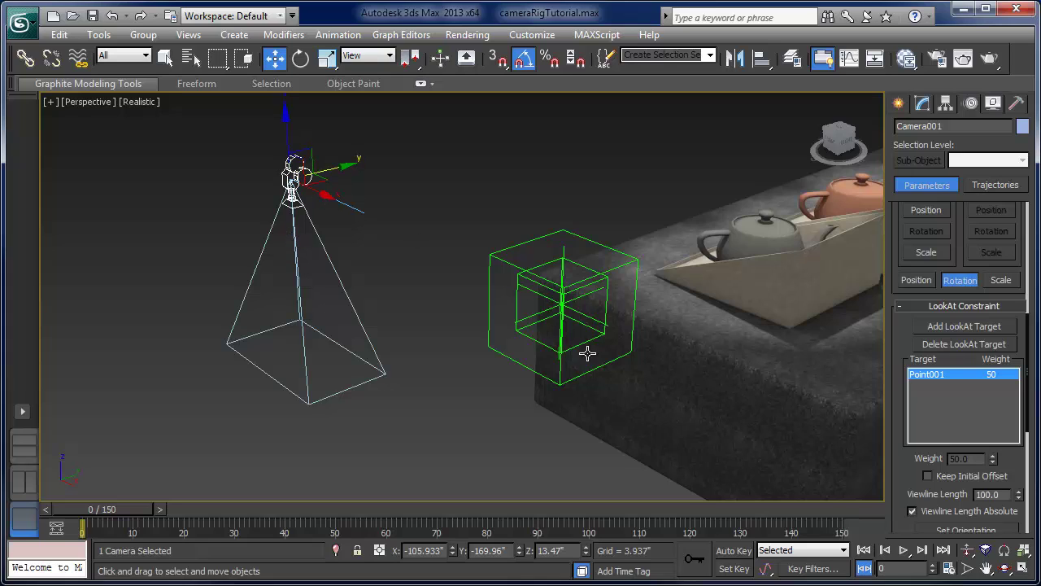
pyautogui.keyDown('alt'); pyautogui.moveTo(595, 389); pyautogui.dragTo(762, 433, button='middle'); pyautogui.keyUp('alt')
# - Try Y as the camera's LookAt axis, with Z and then X as the source axis
pyautogui.moveTo(897, 488); pyautogui.dragTo(929, 272)
pyautogui.click(940, 372)
pyautogui.keyDown('alt'); pyautogui.moveTo(727, 344); pyautogui.dragTo(445, 376, button='middle'); pyautogui.keyUp('alt')
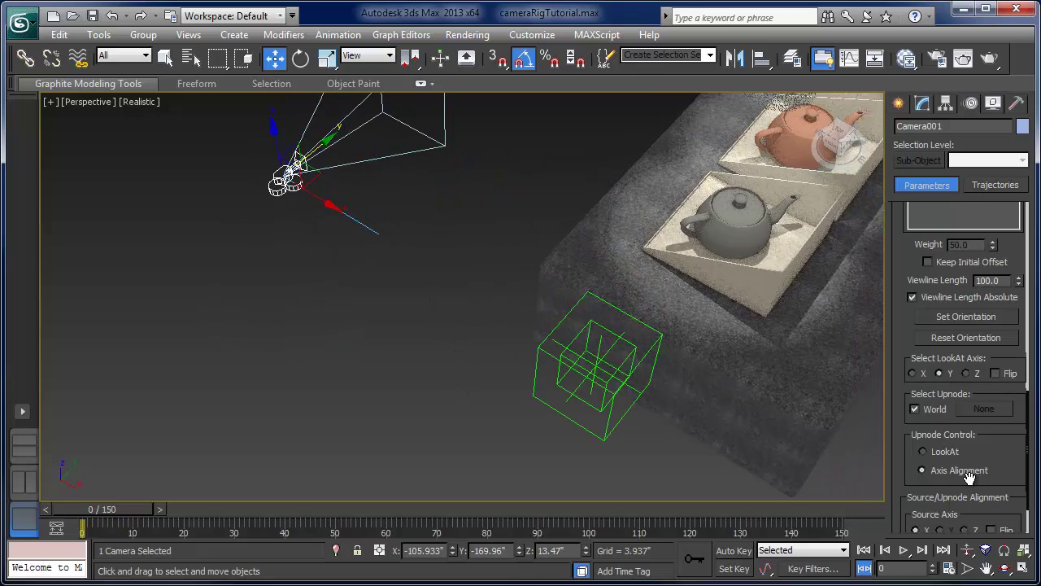
pyautogui.click(967, 528)
pyautogui.keyDown('alt'); pyautogui.moveTo(399, 270); pyautogui.dragTo(435, 254, button='middle'); pyautogui.keyUp('alt')
pyautogui.scroll(-2, 964, 407)
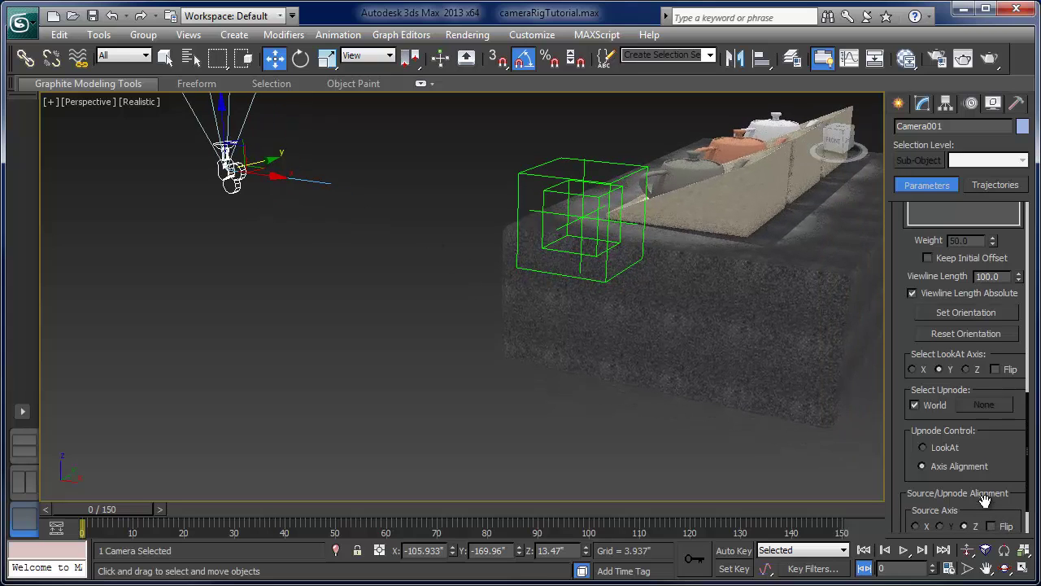
pyautogui.click(915, 484)
pyautogui.keyDown('alt'); pyautogui.moveTo(588, 367); pyautogui.dragTo(461, 367, button='middle'); pyautogui.keyUp('alt')
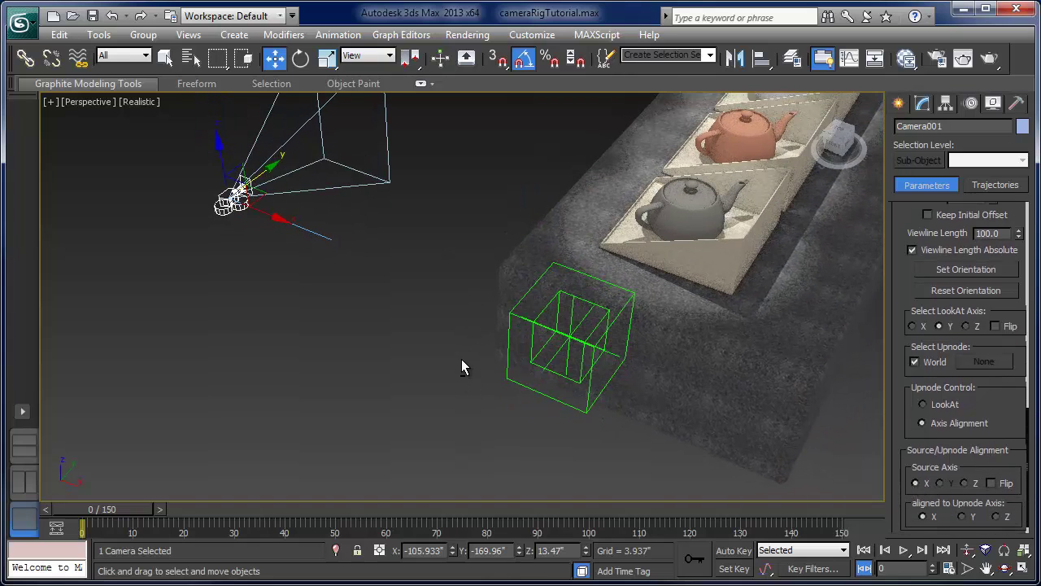
# - Set the camera's LookAt axis to Z and flip it so the camera faces the point helper
pyautogui.click(966, 326)
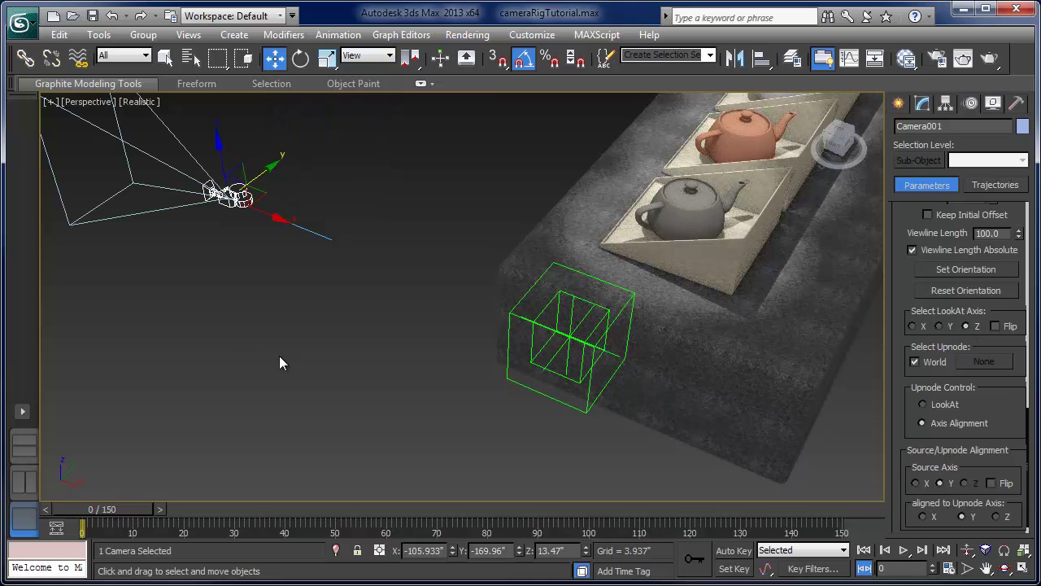
pyautogui.keyDown('alt'); pyautogui.moveTo(279, 356); pyautogui.dragTo(254, 357, button='middle'); pyautogui.keyUp('alt')
pyautogui.moveTo(897, 431); pyautogui.dragTo(893, 489)
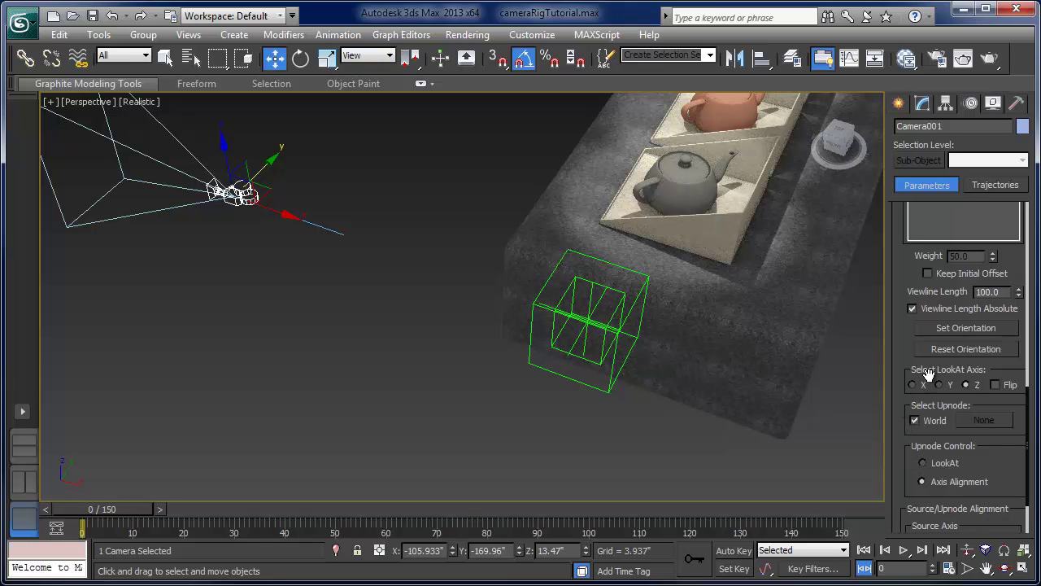
pyautogui.keyDown('alt'); pyautogui.moveTo(434, 317); pyautogui.dragTo(272, 236, button='middle'); pyautogui.keyUp('alt')
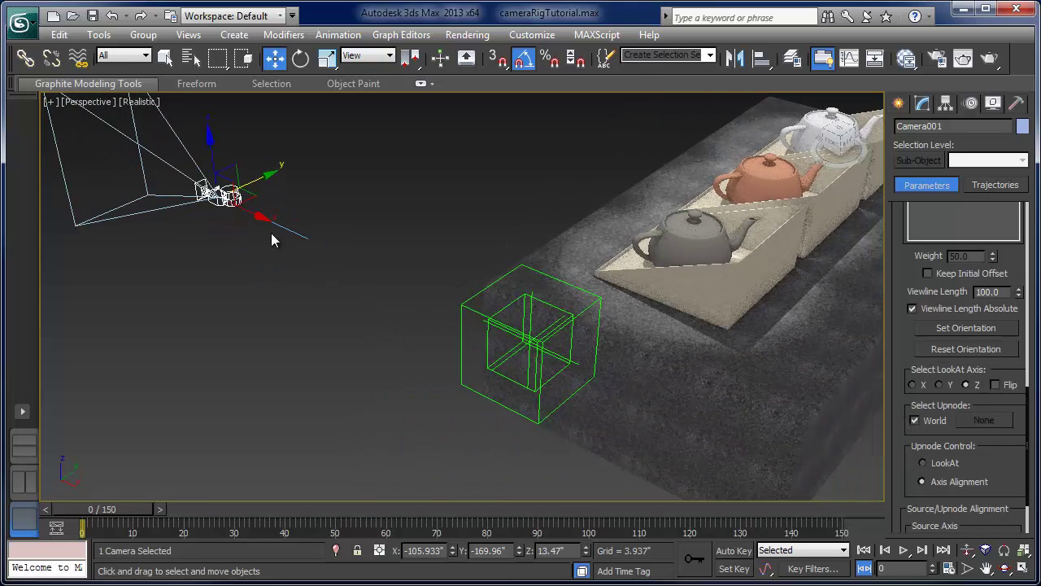
pyautogui.click(996, 384)
pyautogui.keyDown('alt'); pyautogui.moveTo(412, 329); pyautogui.dragTo(650, 484, button='middle'); pyautogui.keyUp('alt')
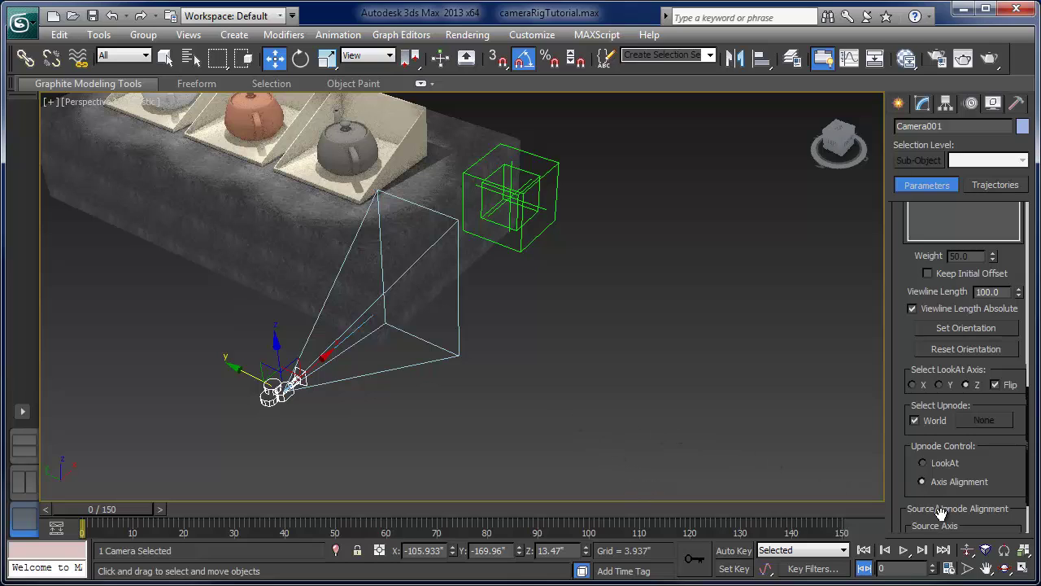
# - Align the camera's source Y axis to the Z upnode axis and check its orientation from several angles
pyautogui.moveTo(906, 472); pyautogui.dragTo(911, 402)
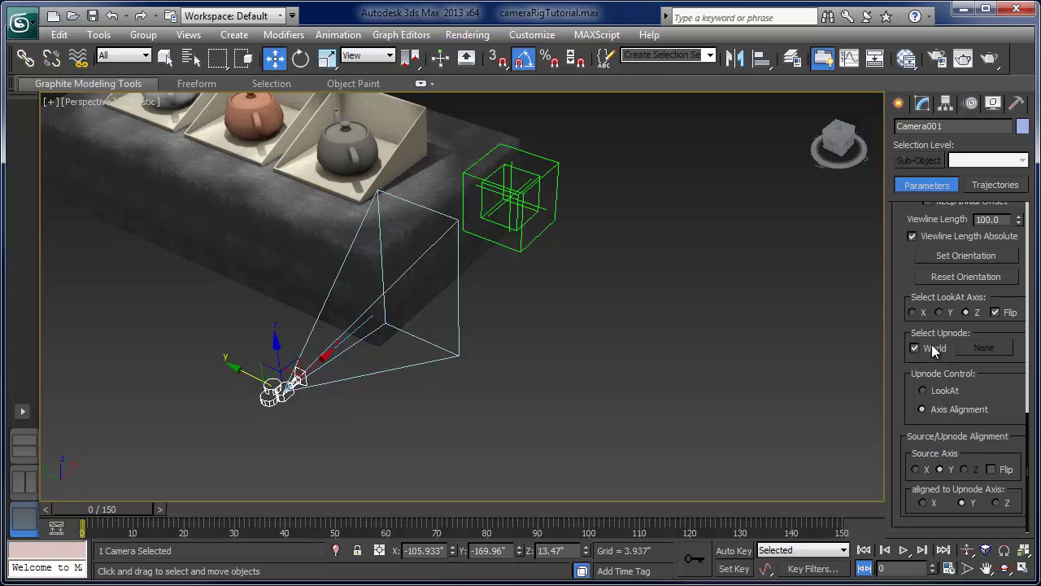
pyautogui.click(997, 504)
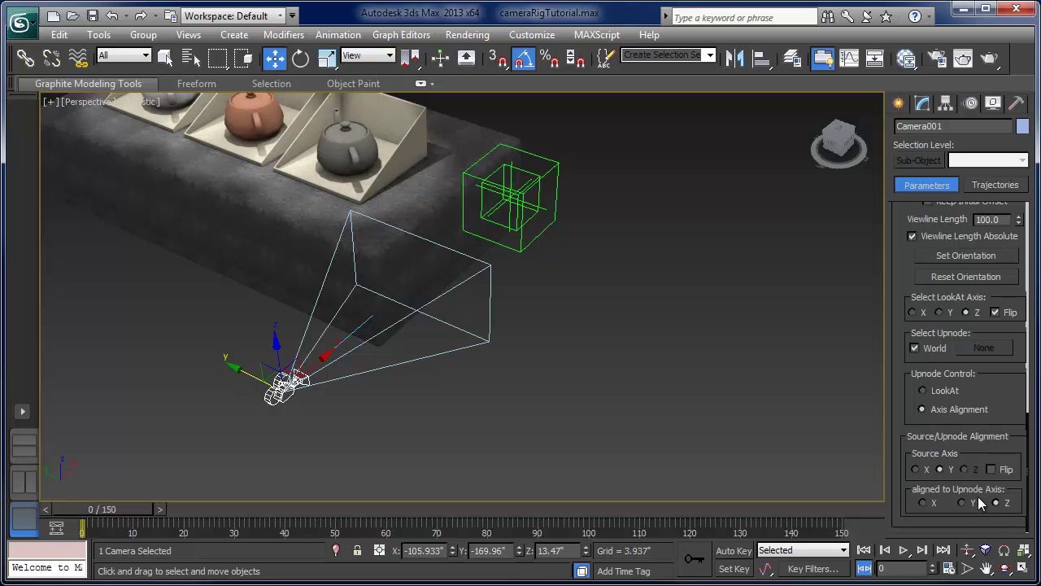
pyautogui.keyDown('alt'); pyautogui.moveTo(593, 441); pyautogui.dragTo(472, 405, button='middle'); pyautogui.keyUp('alt')
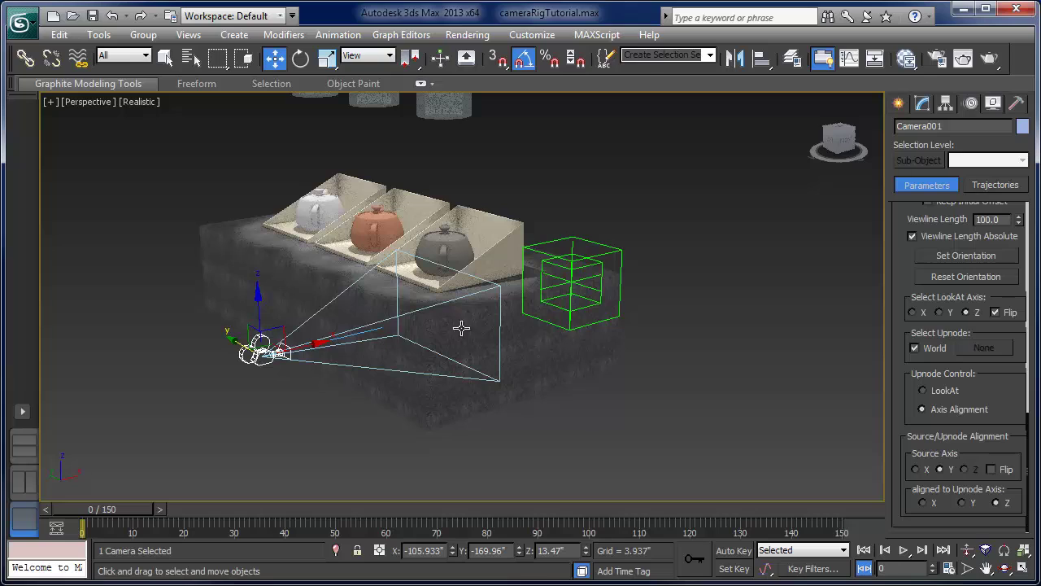
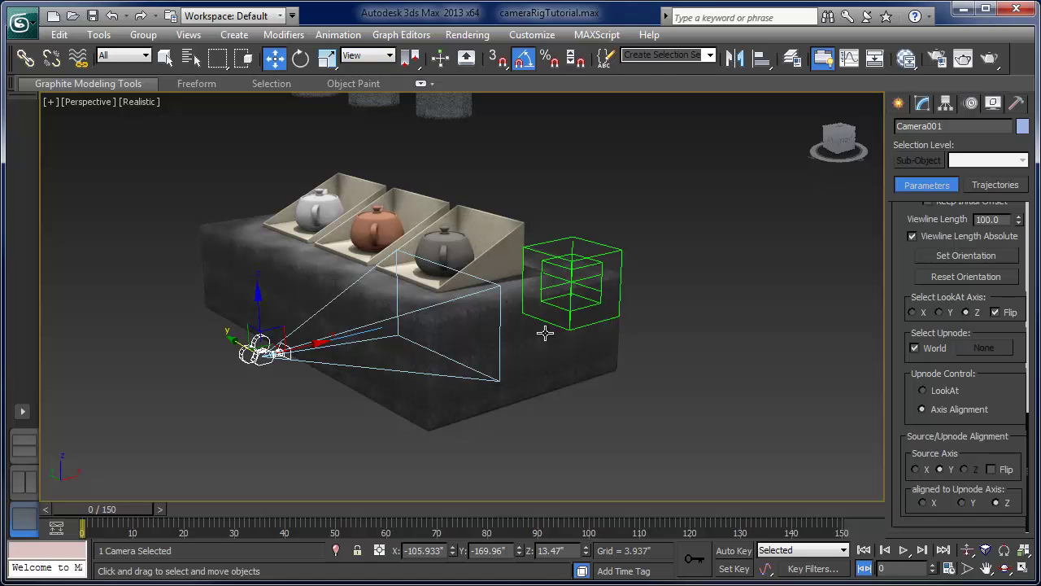
pyautogui.keyDown('alt'); pyautogui.moveTo(490, 377); pyautogui.dragTo(607, 369, button='middle'); pyautogui.keyUp('alt')
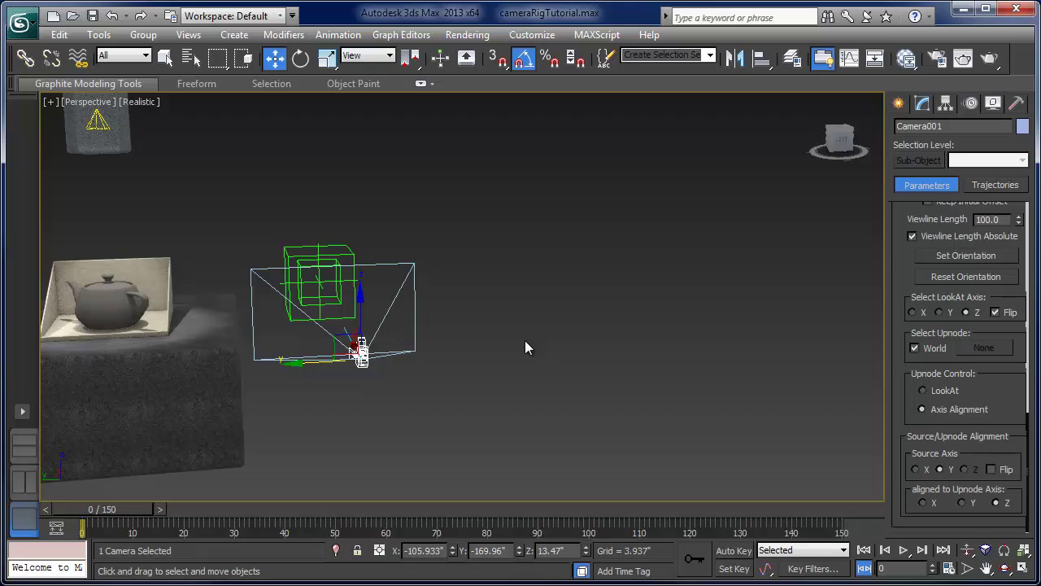
pyautogui.keyDown('alt'); pyautogui.moveTo(465, 388); pyautogui.dragTo(737, 404, button='middle'); pyautogui.keyUp('alt')
pyautogui.keyDown('alt'); pyautogui.moveTo(606, 413); pyautogui.dragTo(679, 330, button='middle'); pyautogui.keyUp('alt')
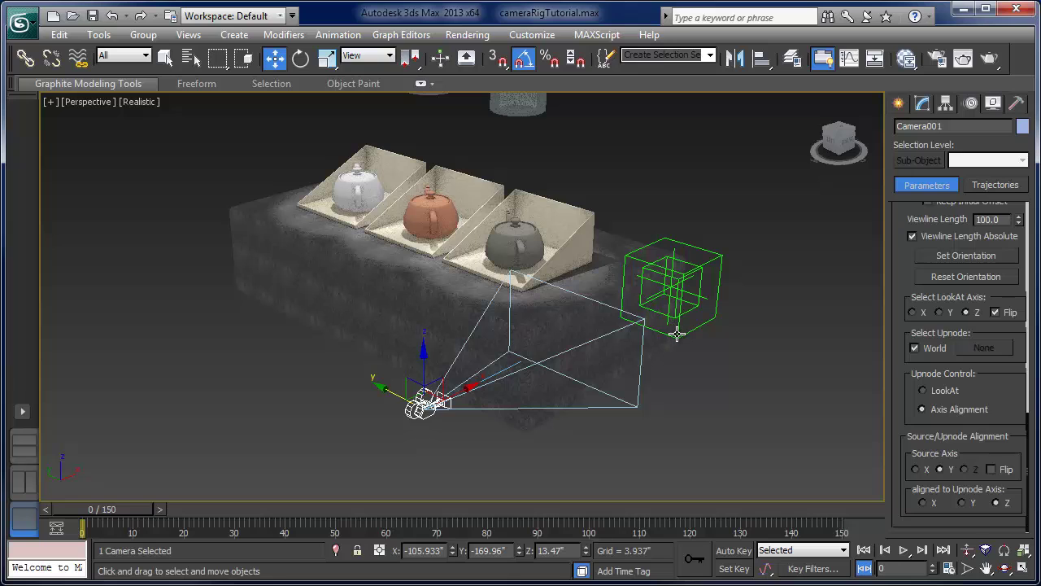
# - Move the dummy along Y to about -134.3" and rotate it -15° about Z to swing the linked camera
pyautogui.click(677, 335)
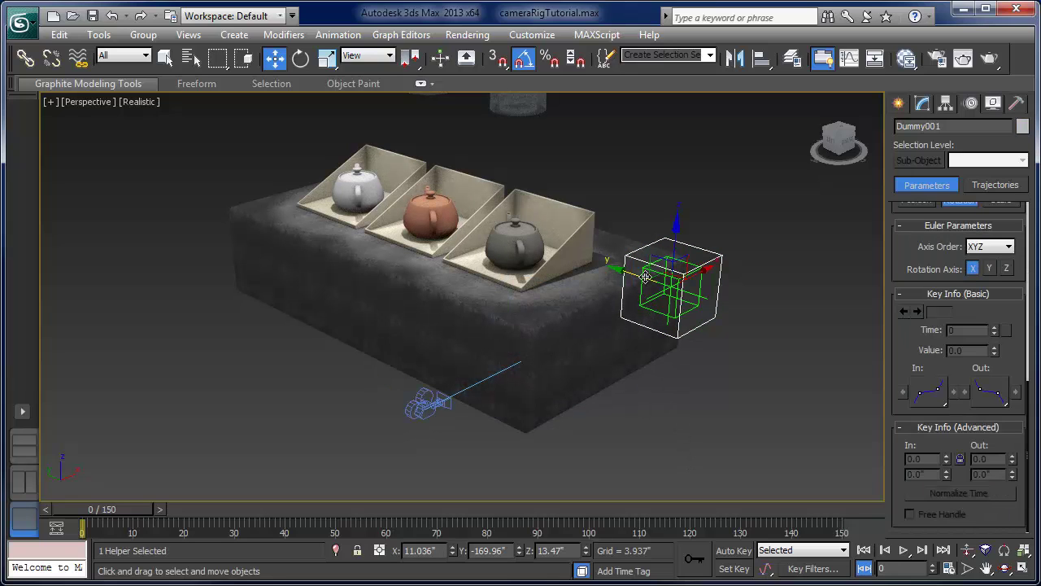
pyautogui.moveTo(634, 277); pyautogui.dragTo(542, 314)
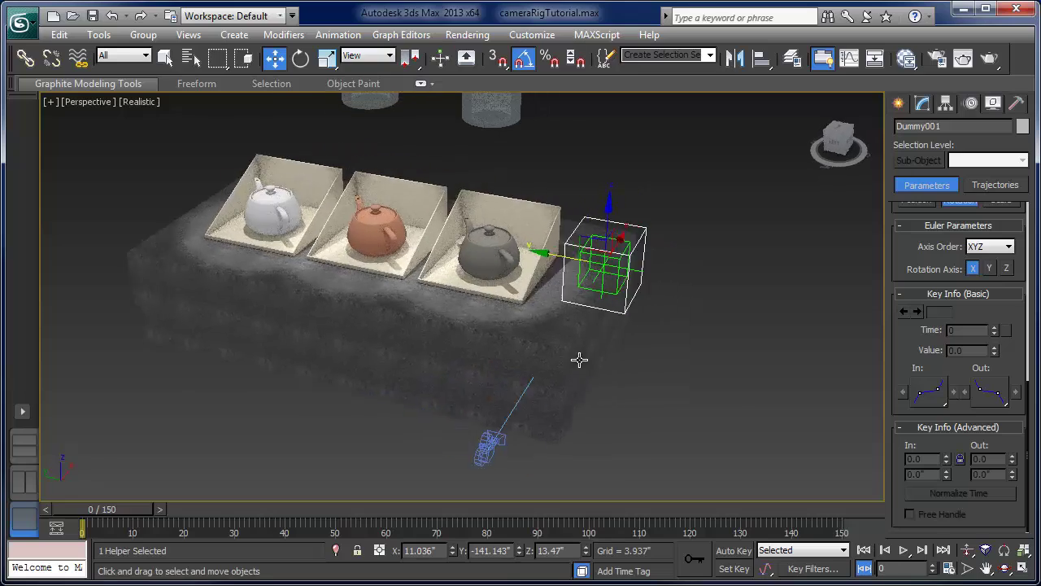
pyautogui.keyDown('alt'); pyautogui.moveTo(579, 359); pyautogui.dragTo(590, 339, button='middle'); pyautogui.keyUp('alt')
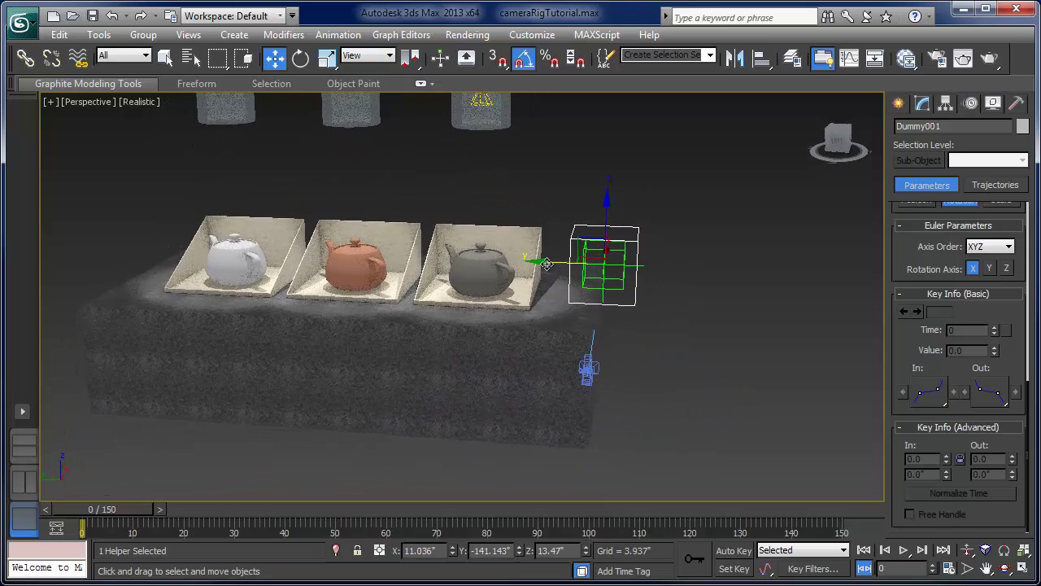
pyautogui.moveTo(547, 264)
pyautogui.mouseDown()
pyautogui.moveTo(305, 274)
pyautogui.moveTo(537, 278)
pyautogui.mouseUp()
pyautogui.keyDown('alt'); pyautogui.moveTo(537, 278); pyautogui.dragTo(553, 240, button='middle'); pyautogui.keyUp('alt')
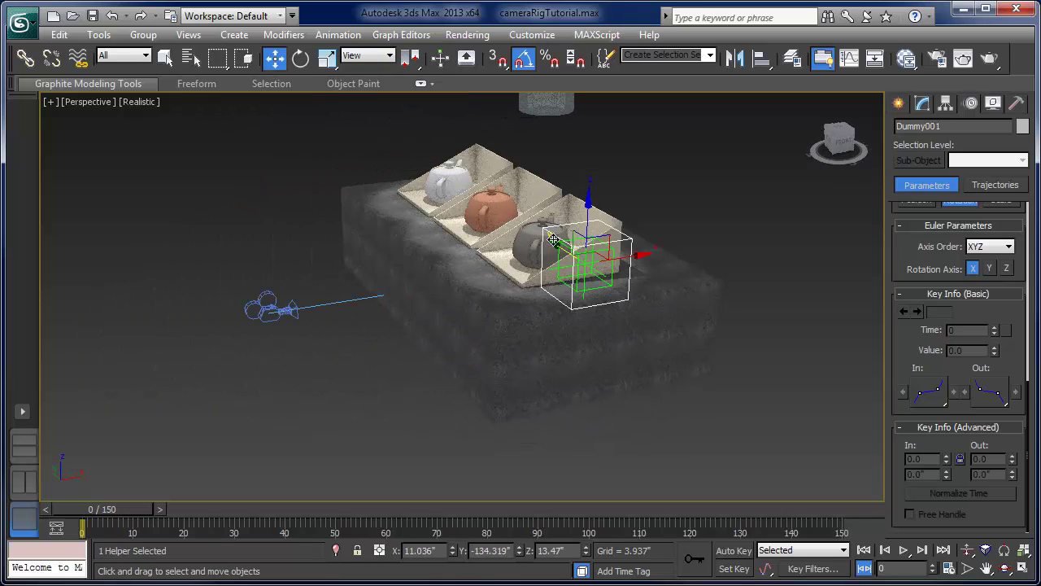
pyautogui.keyDown('alt'); pyautogui.moveTo(476, 338); pyautogui.dragTo(534, 335, button='middle'); pyautogui.keyUp('alt')
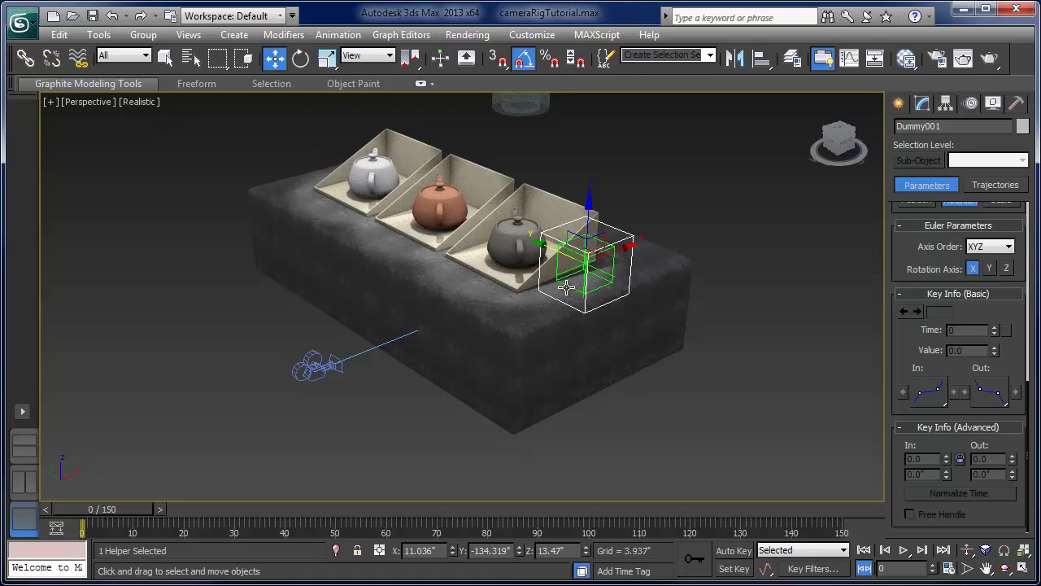
pyautogui.press('e')
pyautogui.moveTo(562, 288)
pyautogui.mouseDown()
pyautogui.moveTo(615, 296)
pyautogui.moveTo(516, 298)
pyautogui.moveTo(631, 302)
pyautogui.moveTo(652, 293)
pyautogui.moveTo(555, 299)
pyautogui.mouseUp()
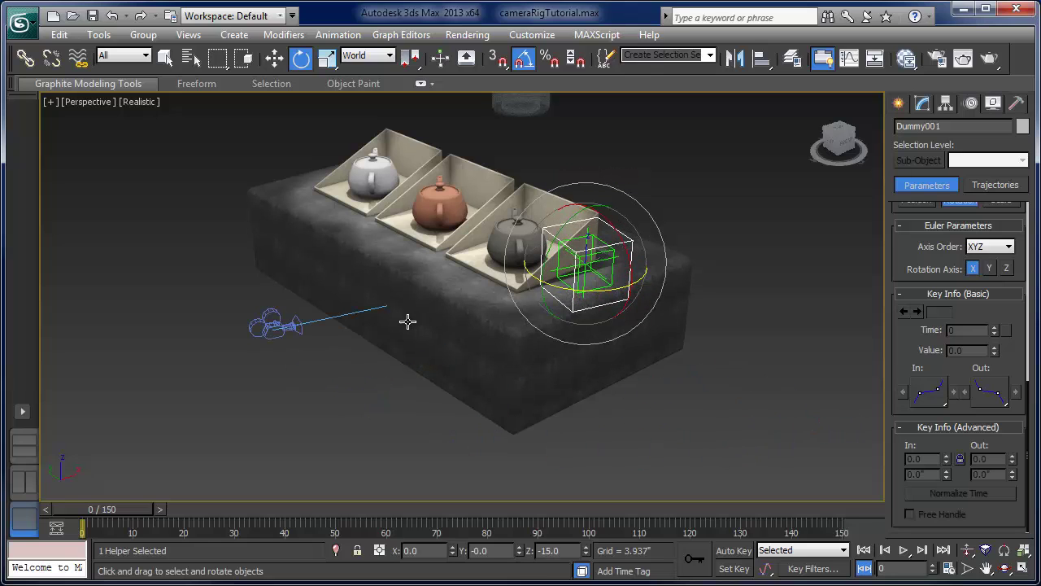
# - Switch the camera's move reference coordinate system to Local and slide it in and out along its local Z axis
pyautogui.click(259, 327)
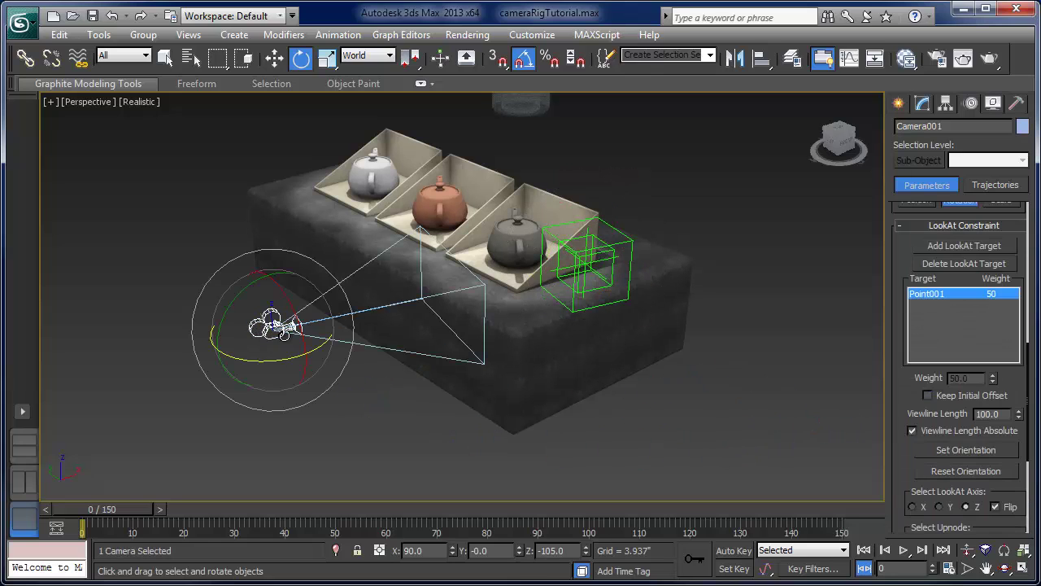
pyautogui.press('w')
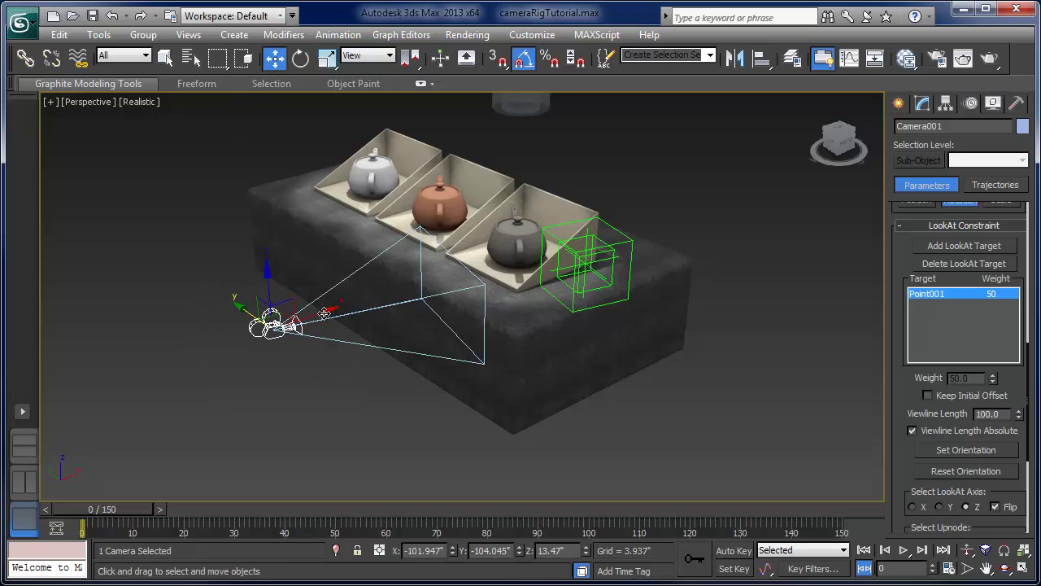
pyautogui.click(368, 56)
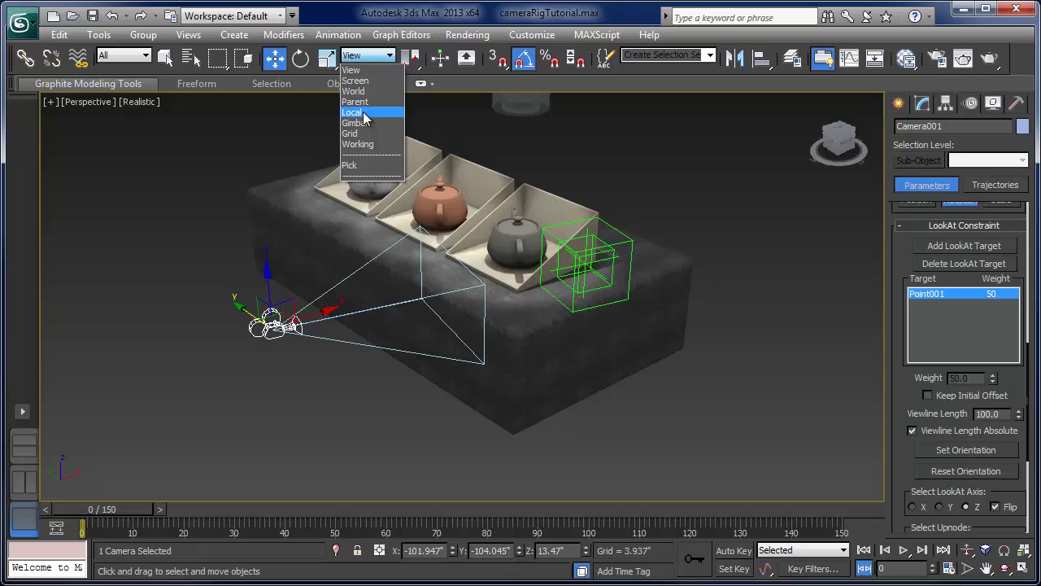
pyautogui.click(364, 113)
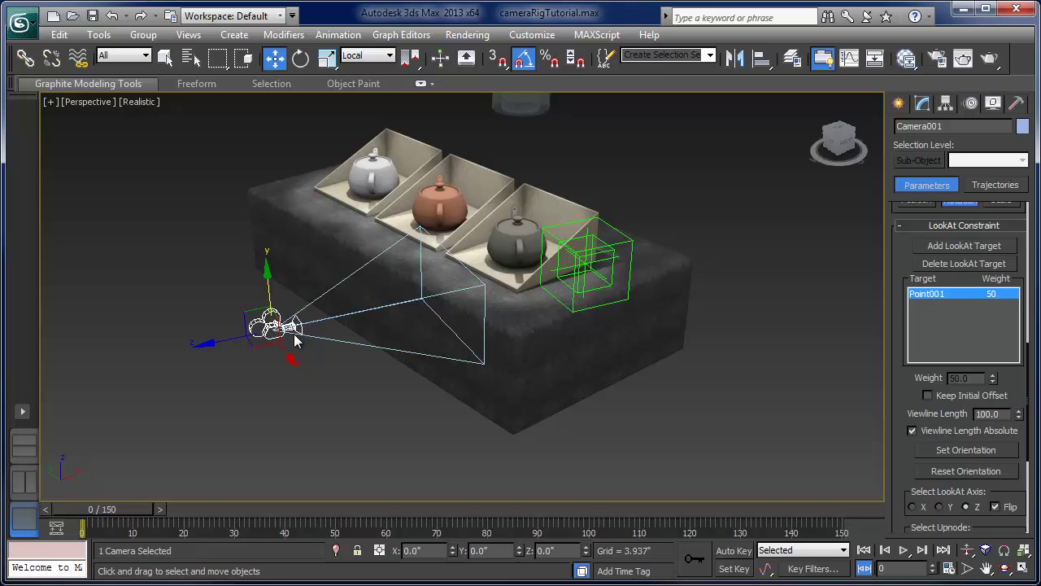
pyautogui.moveTo(218, 342); pyautogui.dragTo(232, 380)
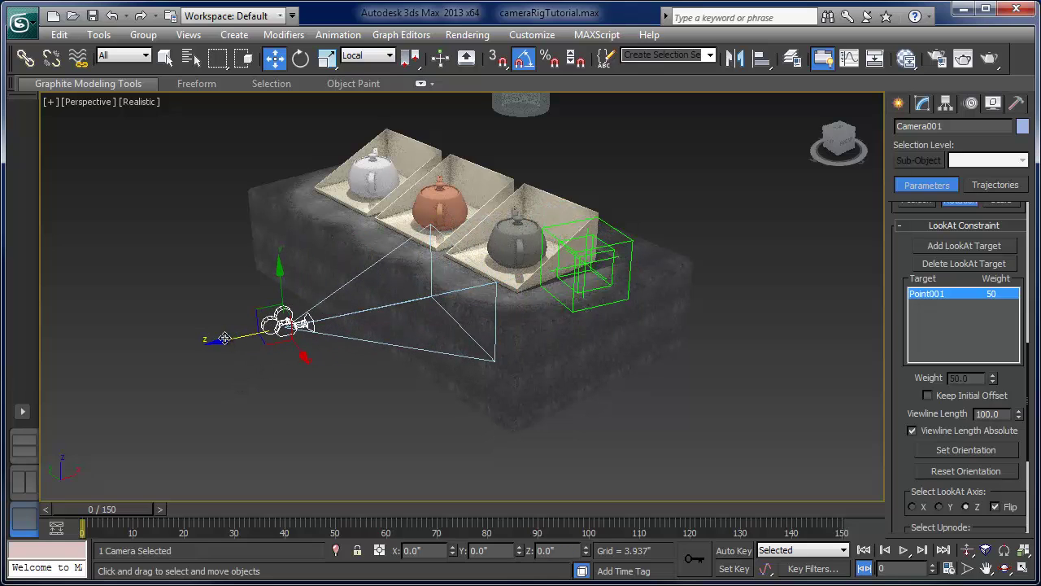
pyautogui.moveTo(224, 338)
pyautogui.mouseDown()
pyautogui.moveTo(372, 305)
pyautogui.moveTo(218, 348)
pyautogui.mouseUp()
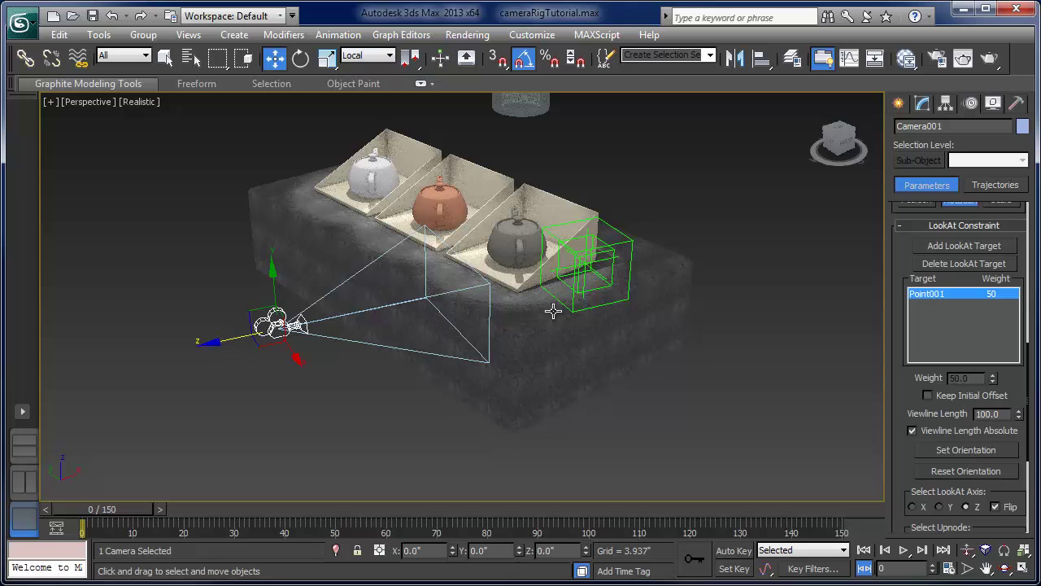
# - Move the dummy slightly further toward the teapots along Y and rotate it about the world Z axis to -5°
pyautogui.click(633, 299)
pyautogui.moveTo(586, 252); pyautogui.dragTo(536, 286)
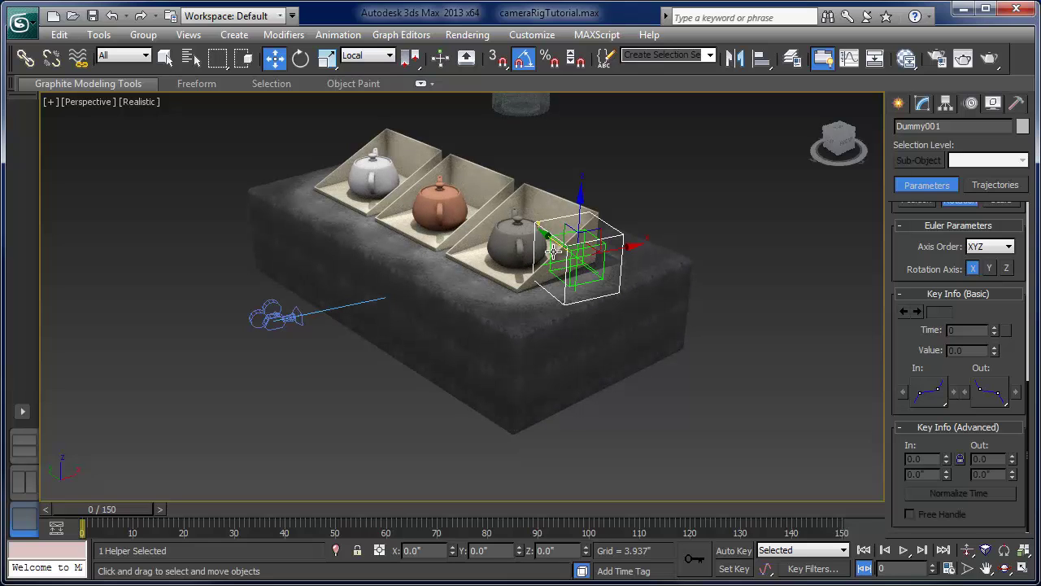
pyautogui.press('e')
pyautogui.moveTo(552, 219); pyautogui.dragTo(549, 246)
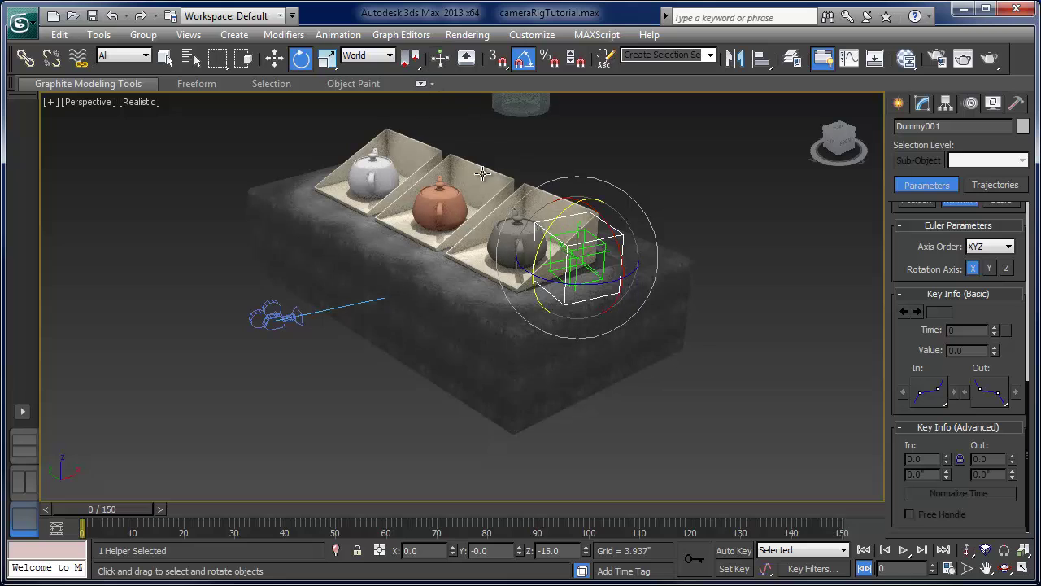
pyautogui.moveTo(568, 288)
pyautogui.keyDown('alt'); pyautogui.mouseDown(button='middle')
pyautogui.moveTo(513, 371)
pyautogui.moveTo(576, 295)
pyautogui.mouseUp(button='middle'); pyautogui.keyUp('alt')
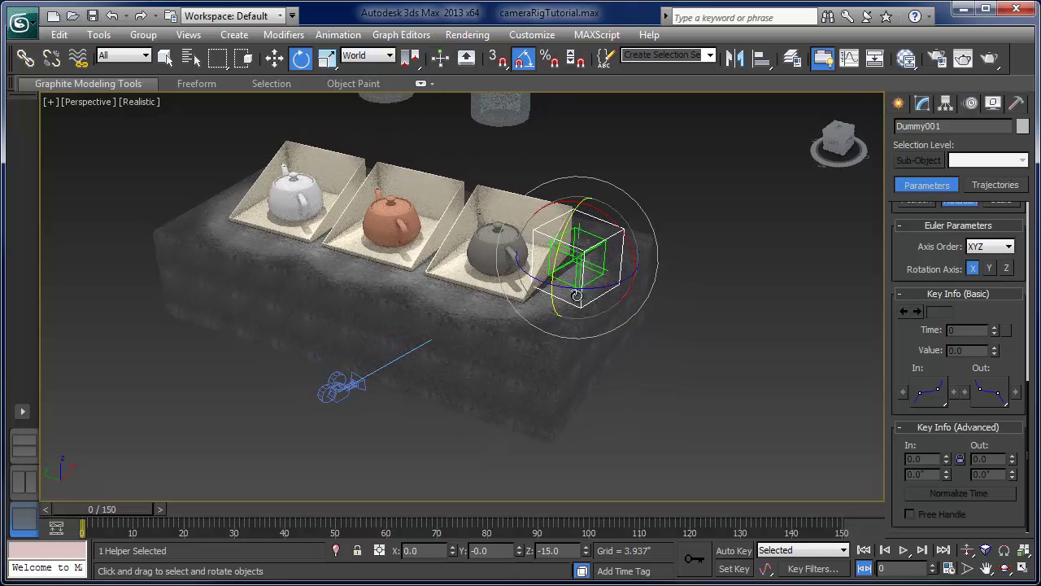
pyautogui.moveTo(581, 288)
pyautogui.mouseDown()
pyautogui.moveTo(593, 283)
pyautogui.moveTo(569, 291)
pyautogui.moveTo(585, 288)
pyautogui.mouseUp()
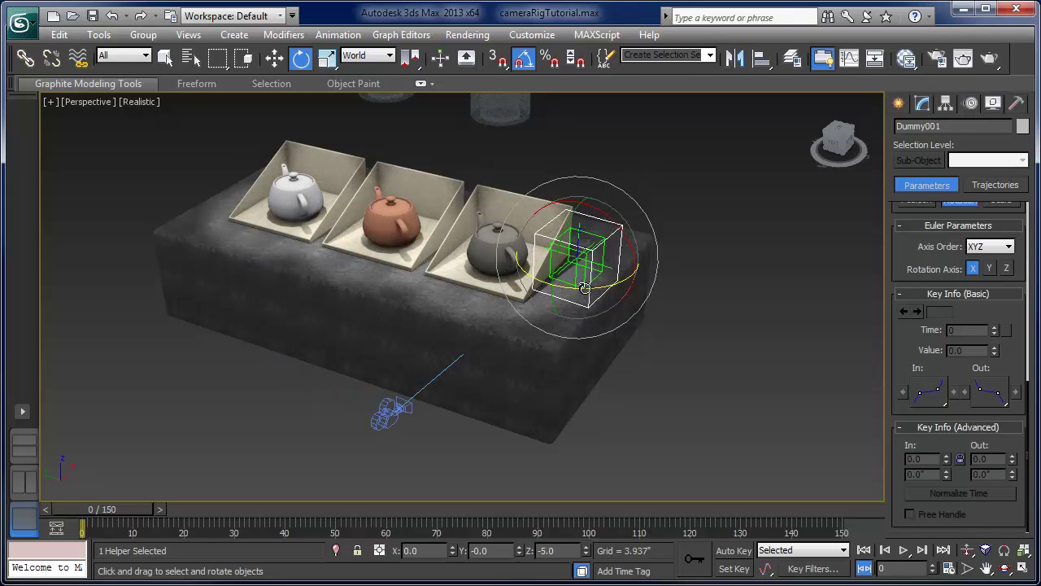
# - Set the rotation reference coordinate system to Local and tilt the dummy about its local Y axis to change the camera's height
pyautogui.click(385, 55)
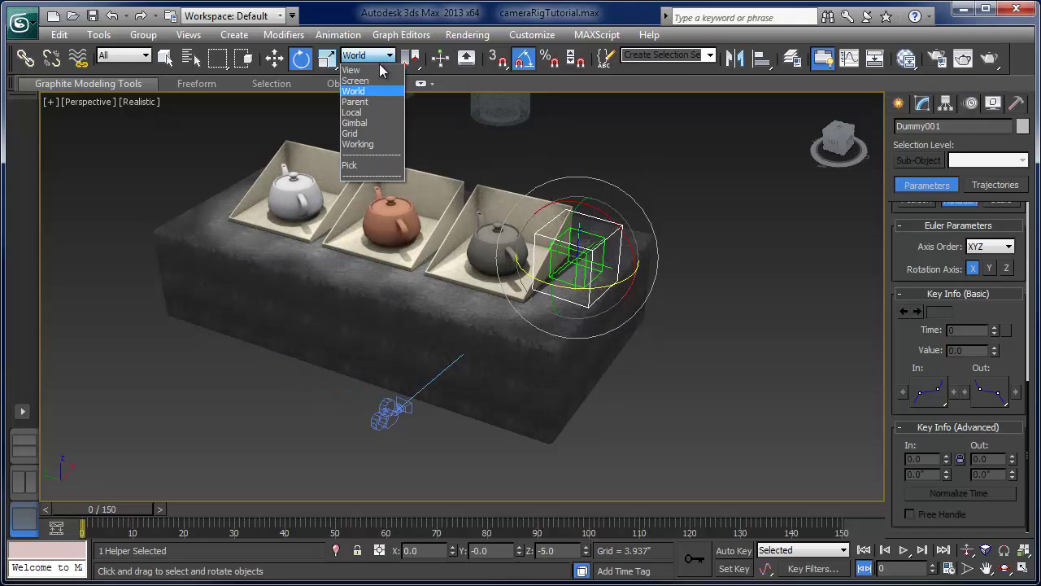
pyautogui.click(354, 112)
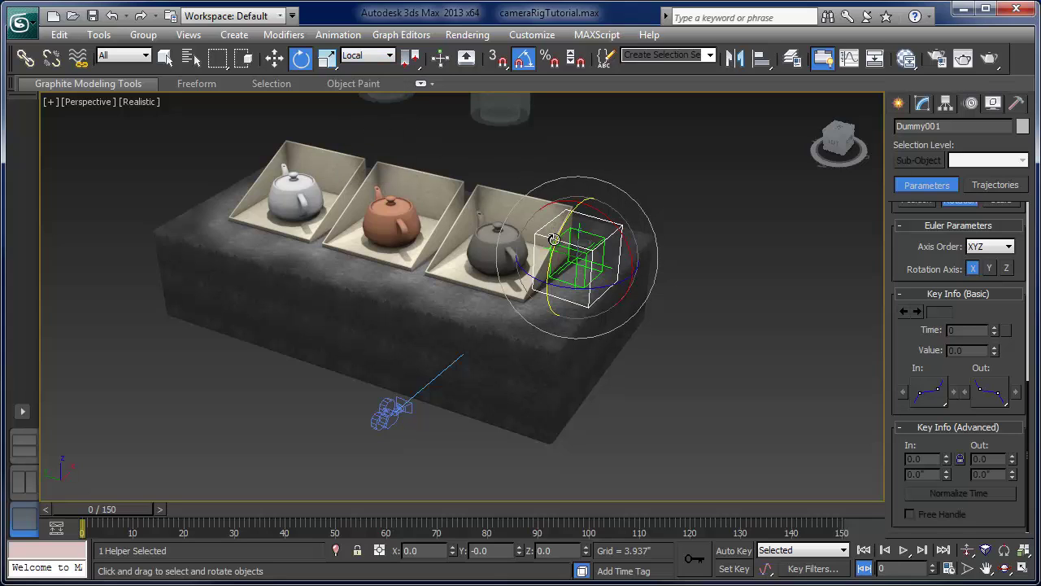
pyautogui.moveTo(553, 239)
pyautogui.mouseDown()
pyautogui.moveTo(553, 225)
pyautogui.moveTo(551, 242)
pyautogui.mouseUp()
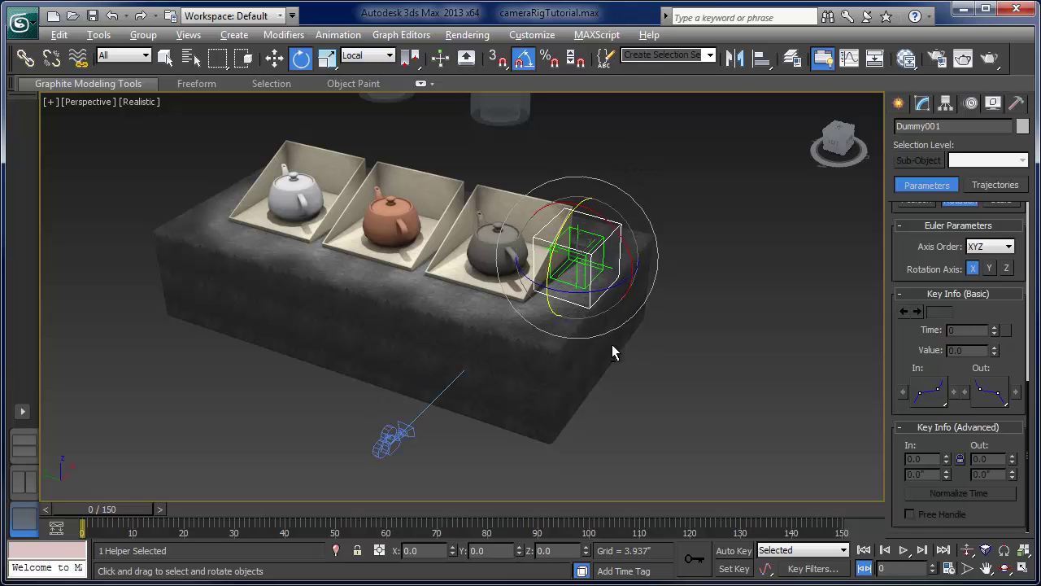
pyautogui.keyDown('alt'); pyautogui.moveTo(612, 351); pyautogui.dragTo(594, 240, button='middle'); pyautogui.keyUp('alt')
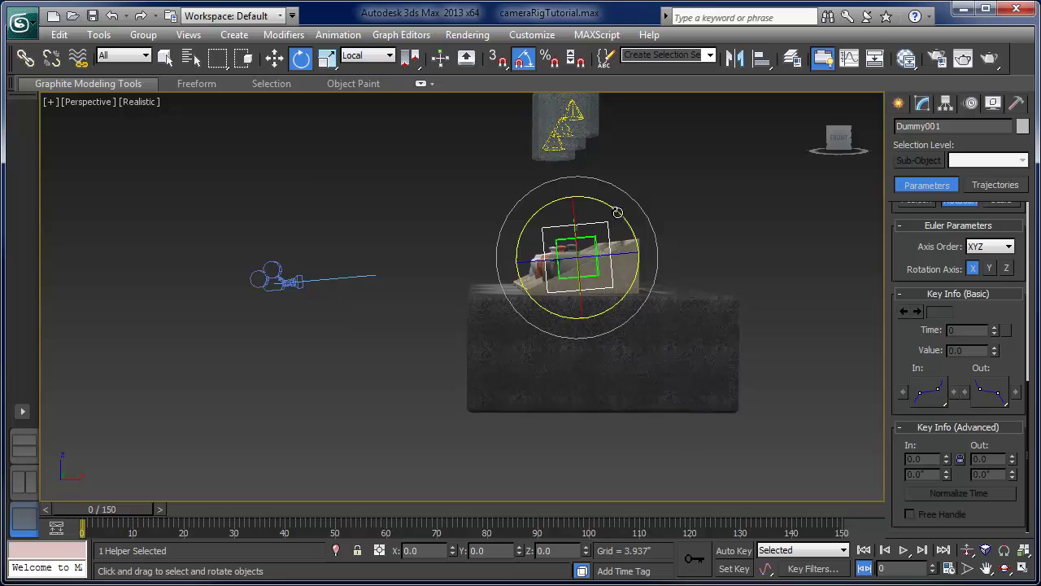
pyautogui.moveTo(609, 214); pyautogui.dragTo(628, 225)
pyautogui.keyDown('alt'); pyautogui.moveTo(458, 317); pyautogui.dragTo(527, 385, button='middle'); pyautogui.keyUp('alt')
# - Move the dummy onto the dark teapot and rotate it to swing the camera around that teapot
pyautogui.press('w')
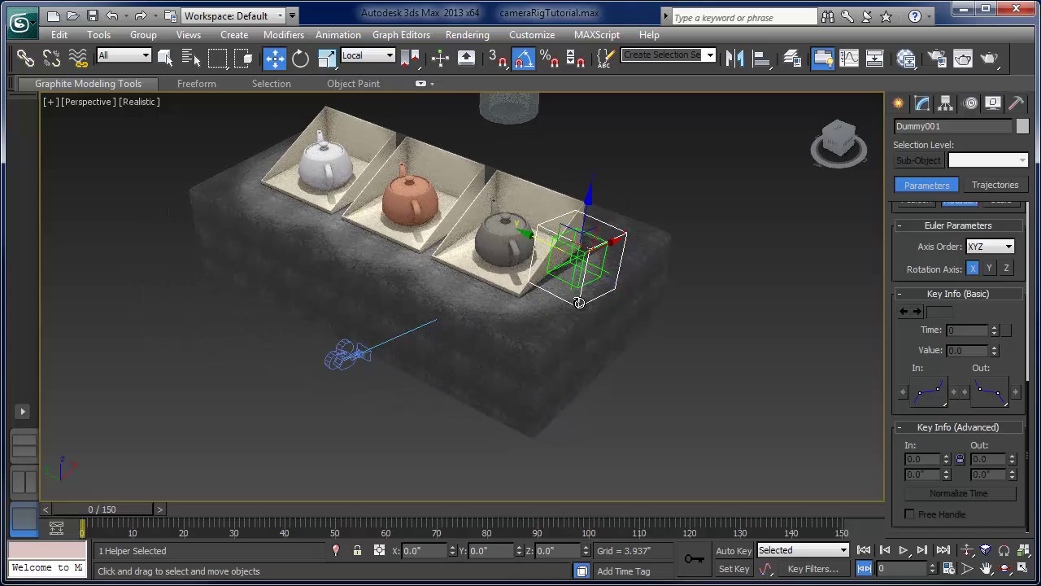
pyautogui.keyDown('alt'); pyautogui.moveTo(551, 231); pyautogui.dragTo(463, 309, button='middle'); pyautogui.keyUp('alt')
pyautogui.press('e')
pyautogui.moveTo(529, 334); pyautogui.dragTo(547, 338)
pyautogui.keyDown('alt'); pyautogui.moveTo(547, 339); pyautogui.dragTo(594, 305, button='middle'); pyautogui.keyUp('alt')
pyautogui.moveTo(553, 262); pyautogui.dragTo(503, 282)
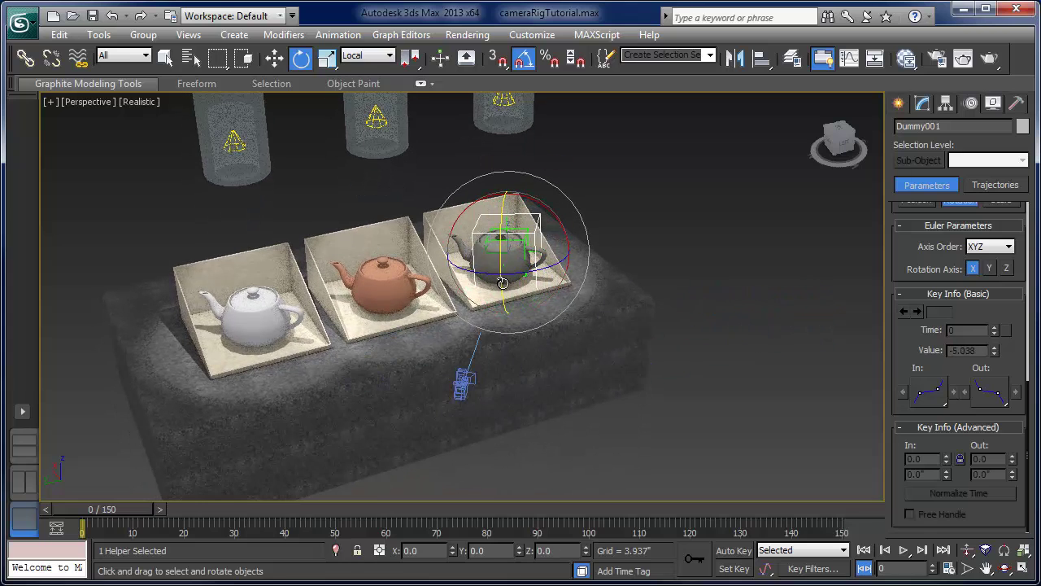
pyautogui.keyDown('alt'); pyautogui.moveTo(539, 366); pyautogui.dragTo(442, 376, button='middle'); pyautogui.keyUp('alt')
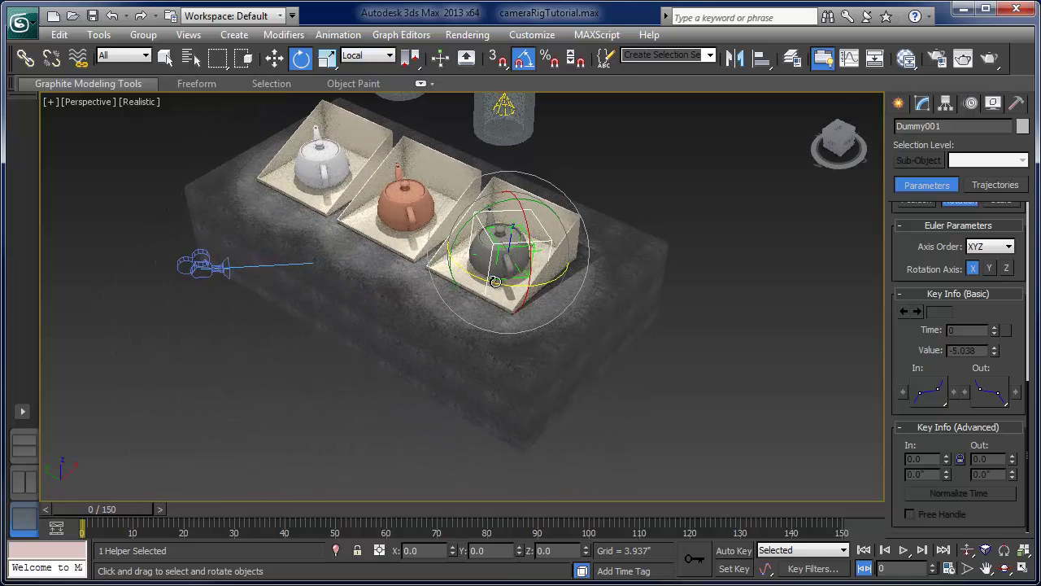
# - Set the move reference coordinate system to World and shift the dummy along Y onto the orange teapot
pyautogui.press('w')
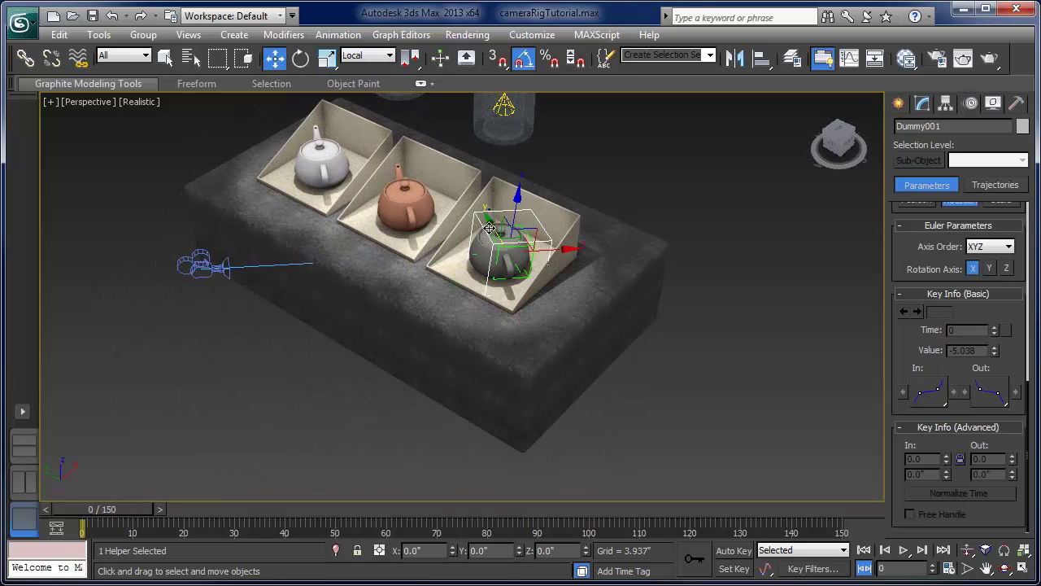
pyautogui.click(368, 56)
pyautogui.click(366, 97)
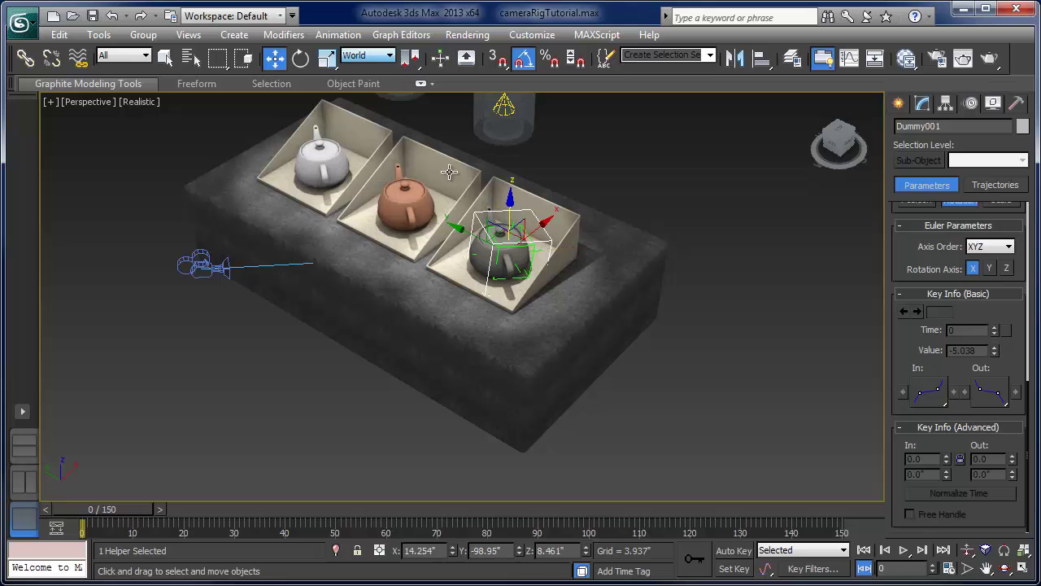
pyautogui.moveTo(471, 233); pyautogui.dragTo(369, 202)
pyautogui.keyDown('alt'); pyautogui.moveTo(368, 202); pyautogui.dragTo(398, 232, button='middle'); pyautogui.keyUp('alt')
# - Rotate the dummy about its local Z axis to swing the camera around, and move it along Y to about -78.6"
pyautogui.press('e')
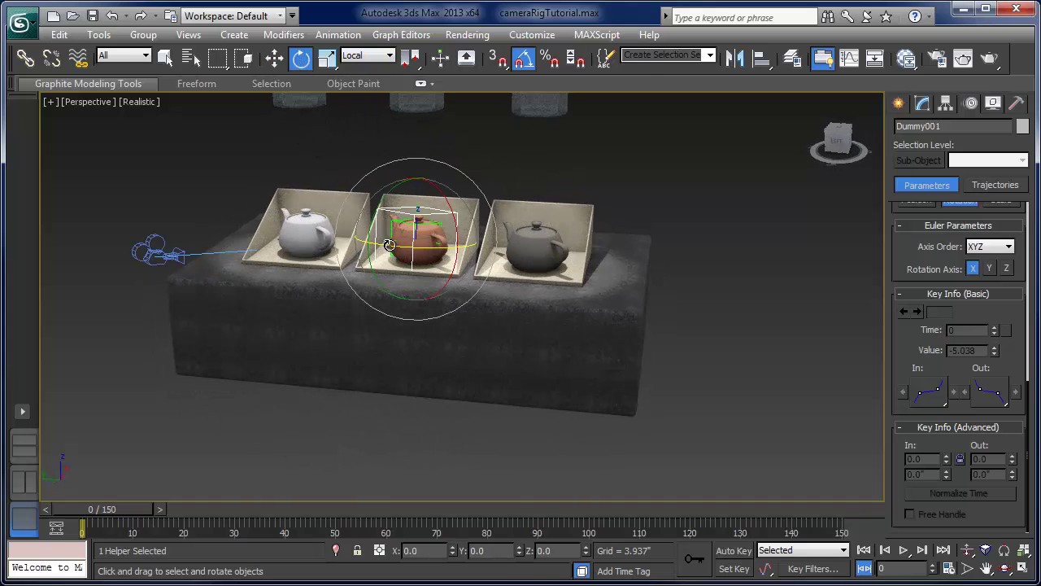
pyautogui.moveTo(414, 235); pyautogui.dragTo(439, 252)
pyautogui.keyDown('alt'); pyautogui.moveTo(422, 293); pyautogui.dragTo(416, 382, button='middle'); pyautogui.keyUp('alt')
pyautogui.click(389, 273)
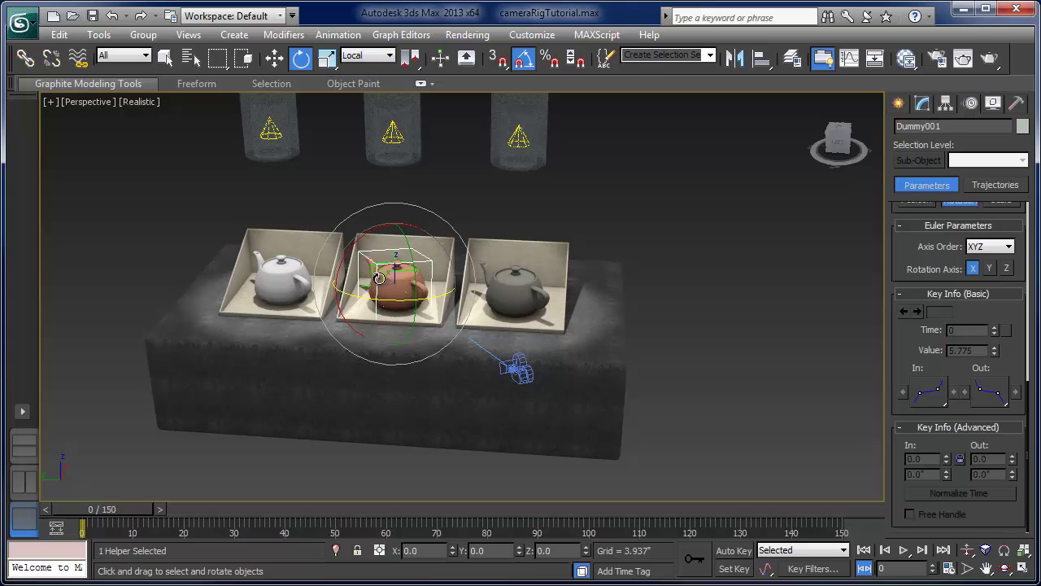
pyautogui.press('w')
pyautogui.moveTo(345, 280); pyautogui.dragTo(427, 313)
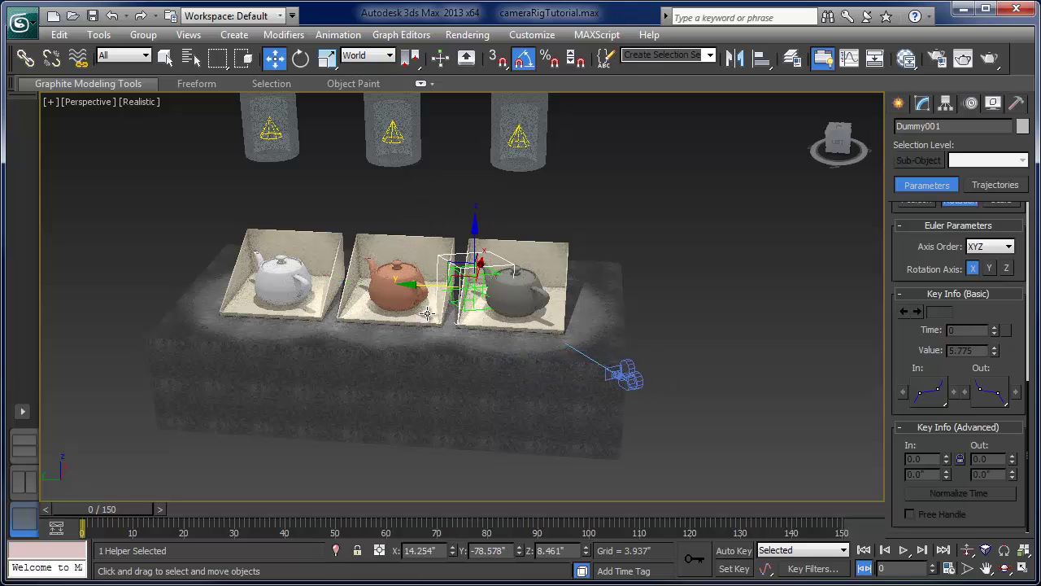
# - Slide the point helper back and forth along Y to re-aim the camera, leaving it at about -84.1" near the dummy
pyautogui.click(471, 290)
pyautogui.moveTo(437, 278)
pyautogui.mouseDown()
pyautogui.moveTo(388, 282)
pyautogui.moveTo(433, 285)
pyautogui.mouseUp()
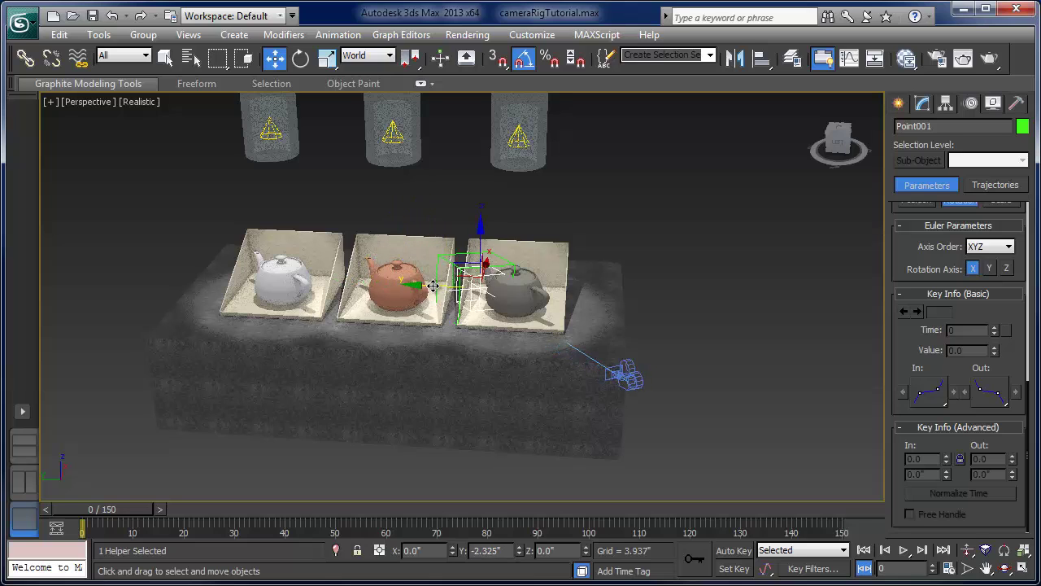
pyautogui.moveTo(342, 292); pyautogui.dragTo(412, 291)
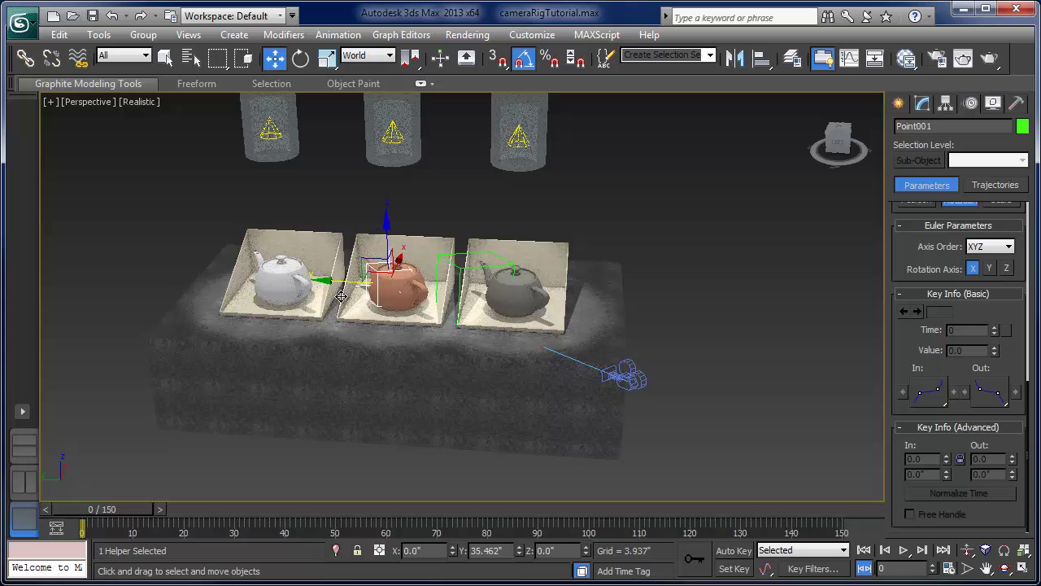
pyautogui.moveTo(340, 296); pyautogui.dragTo(363, 302)
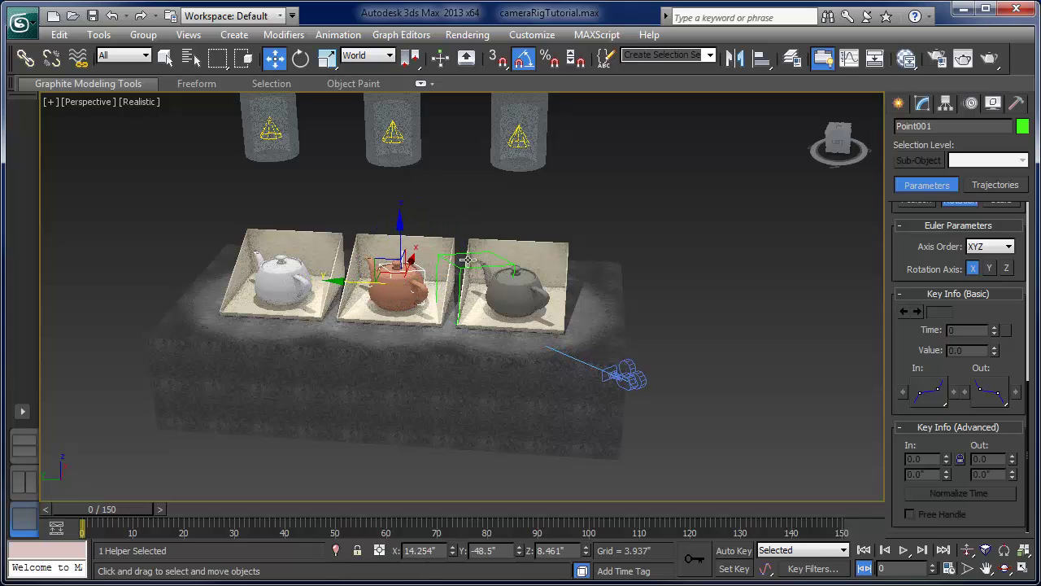
pyautogui.moveTo(360, 285); pyautogui.dragTo(452, 320)
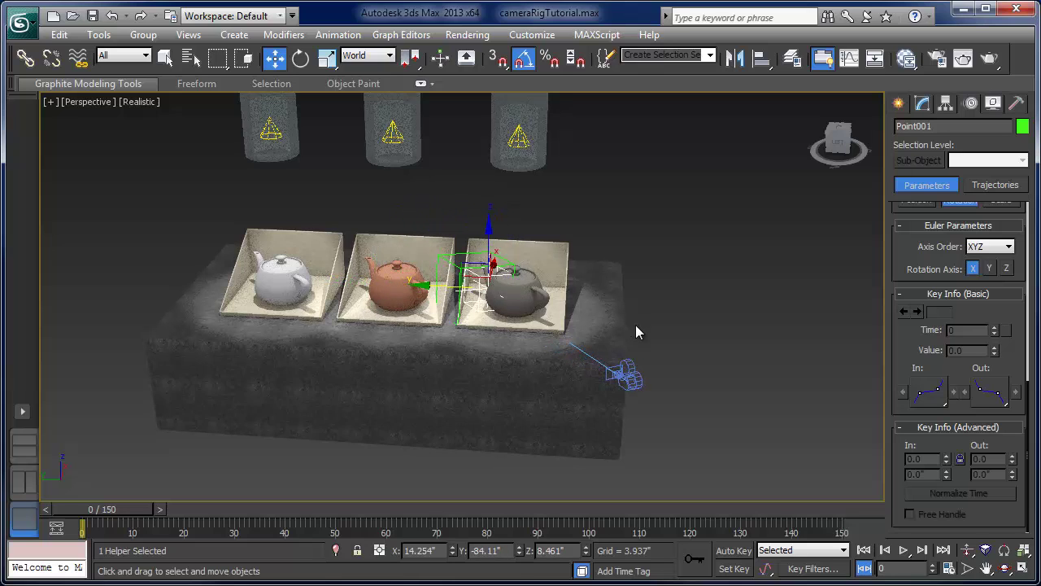
# - Hide the test rig's camera, dummy and point helper, and show the already animated camera rig in their place
pyautogui.click(723, 326)
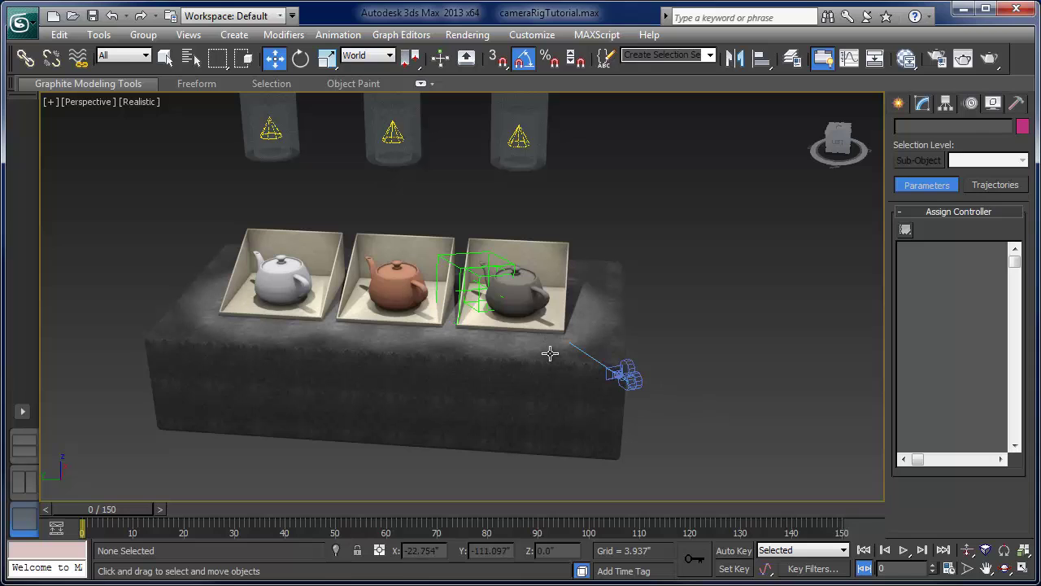
pyautogui.click(639, 362)
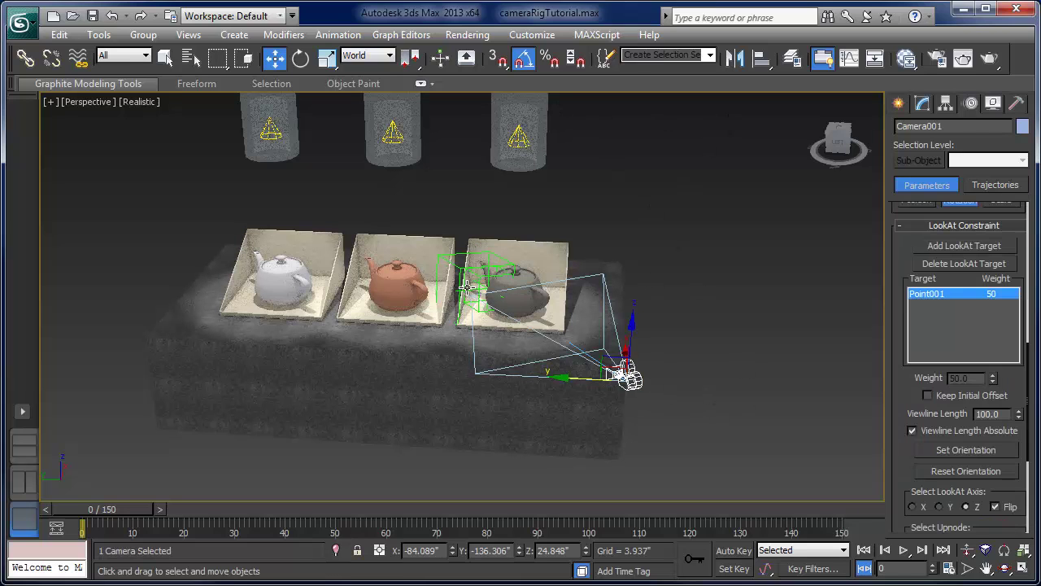
pyautogui.keyDown('ctrl'); pyautogui.click(460, 269); pyautogui.keyUp('ctrl')
pyautogui.keyDown('ctrl'); pyautogui.click(623, 372); pyautogui.keyUp('ctrl')
pyautogui.rightClick(623, 371)
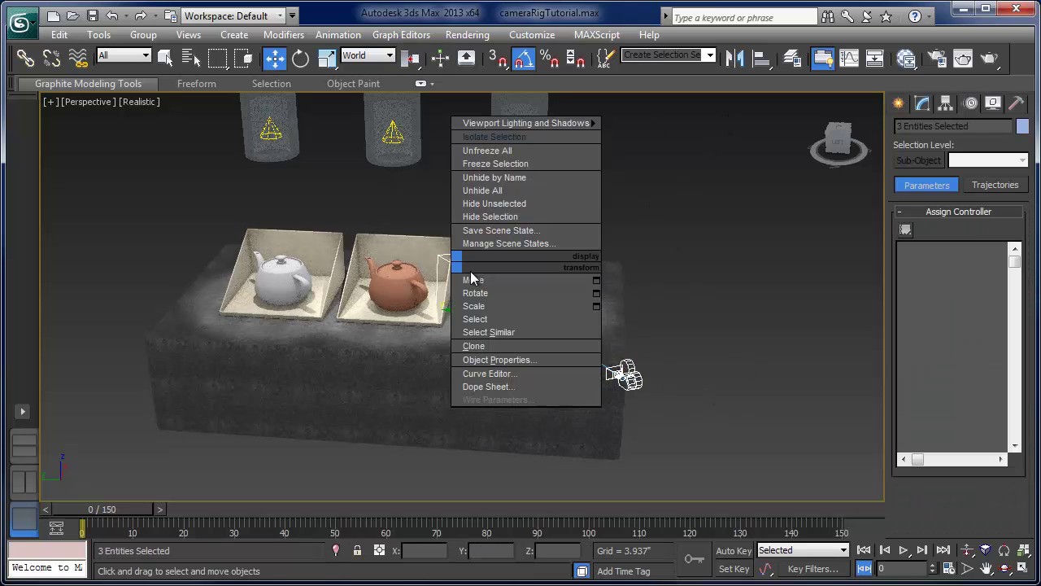
pyautogui.click(490, 217)
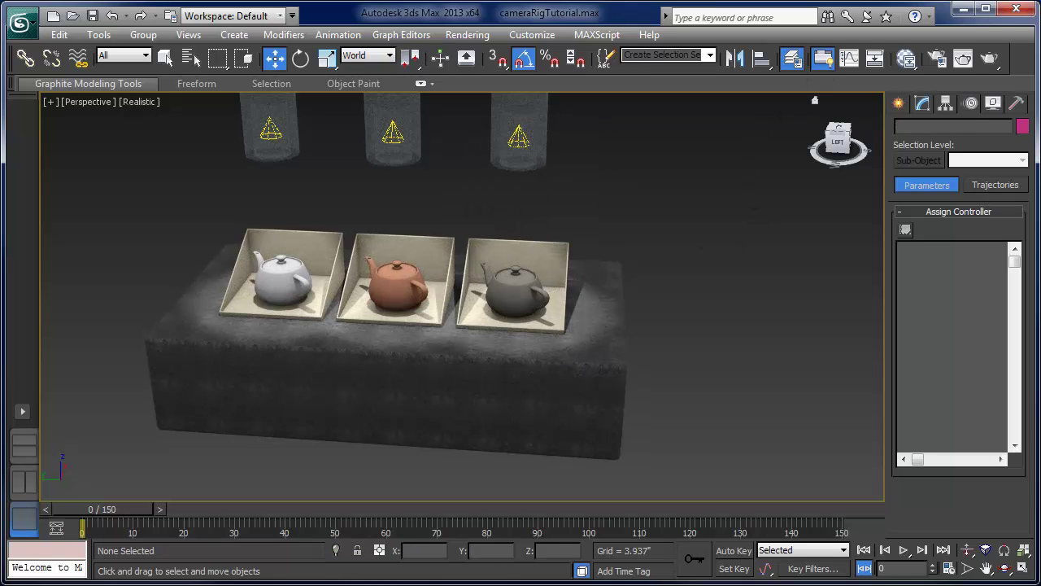
pyautogui.hotkey('ctrl', 'z')
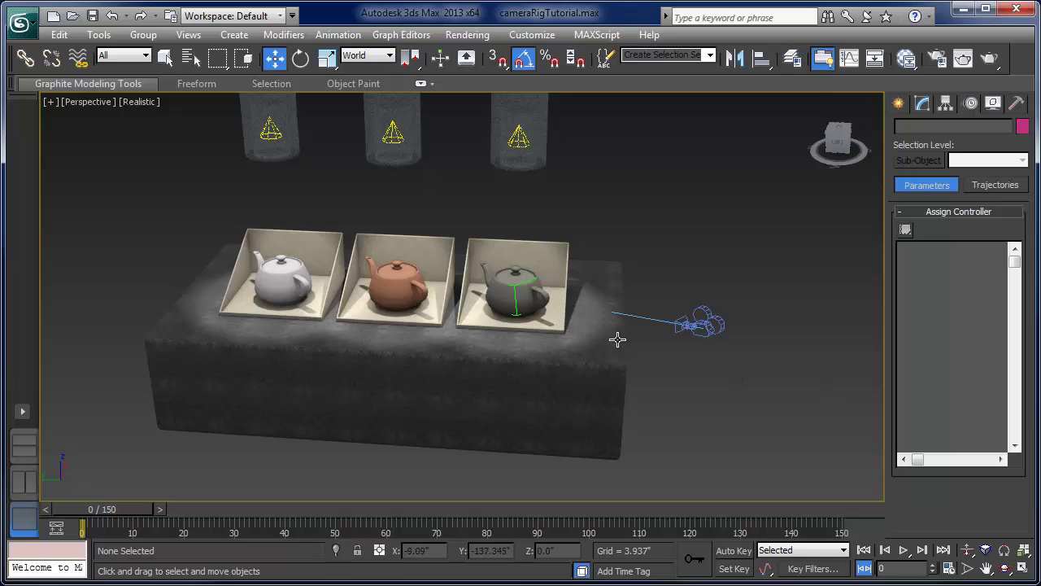
# - Select the animated rig's camera, dummy and point helper, try moving them together away from the dark teapot, and undo the move
pyautogui.click(513, 289)
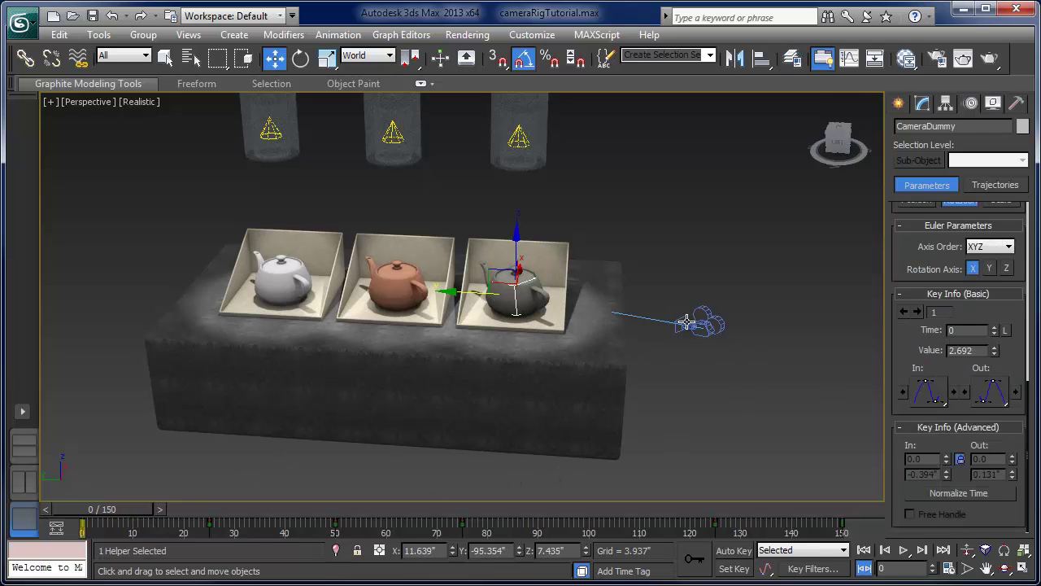
pyautogui.click(517, 307)
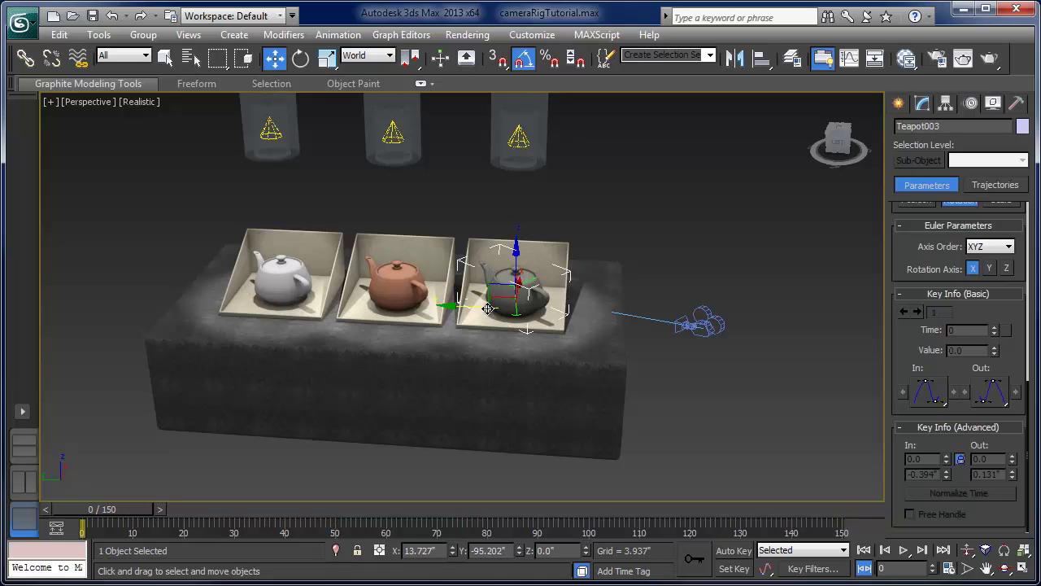
pyautogui.click(689, 373)
pyautogui.doubleClick(523, 307)
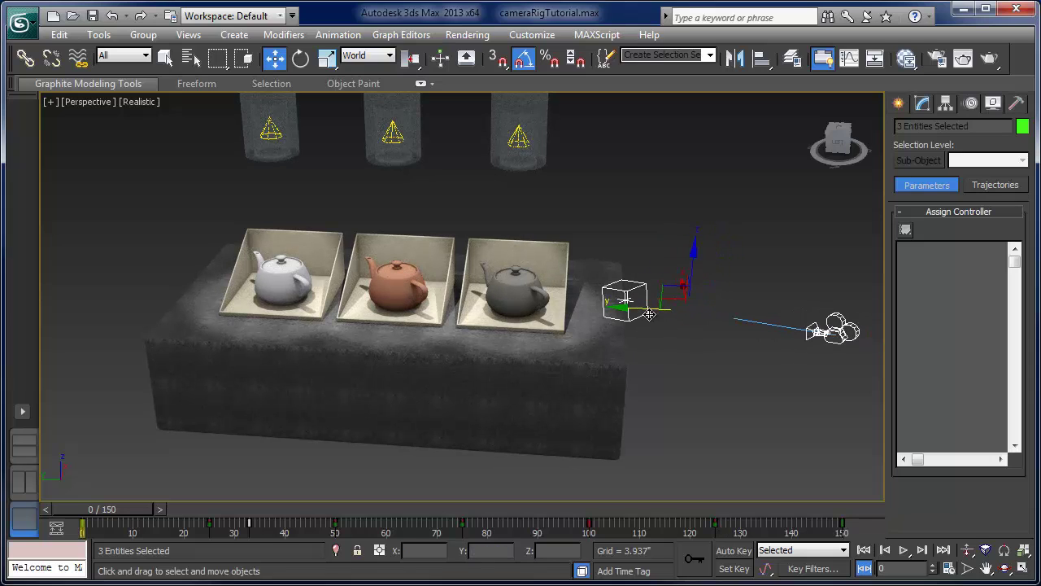
pyautogui.hotkey('ctrl', 'z')
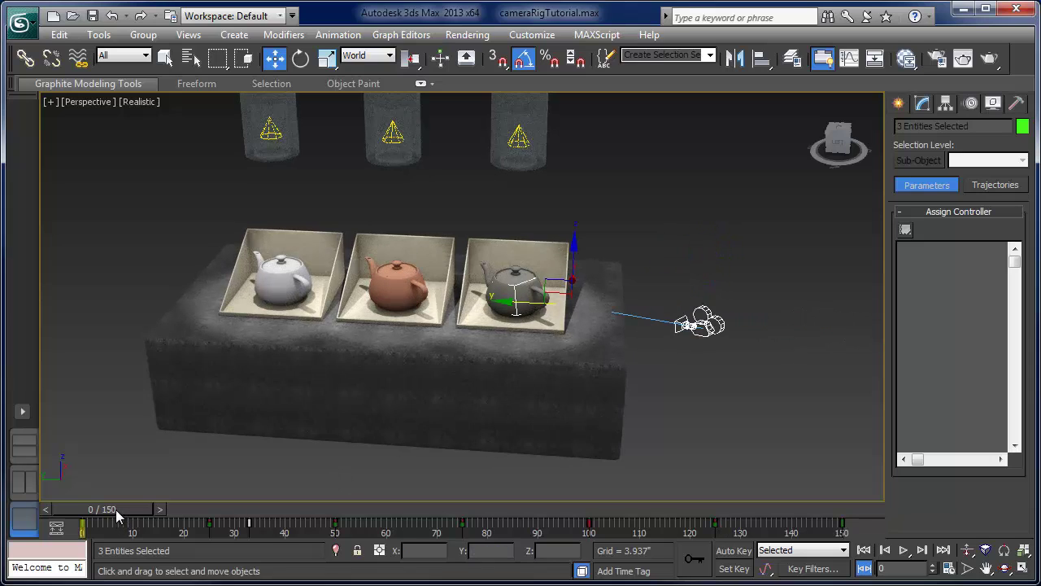
# - Deselect the rig and scrub the animation from frame 0 to about frame 123 to examine how the rig travels past the teapots
pyautogui.moveTo(119, 508); pyautogui.dragTo(131, 508)
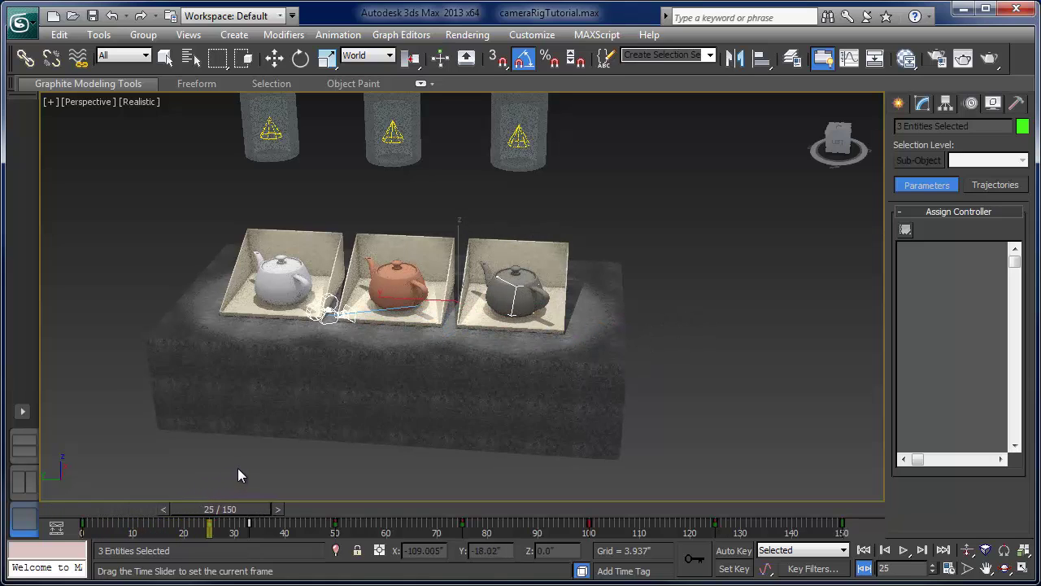
pyautogui.click(267, 463)
pyautogui.press('w')
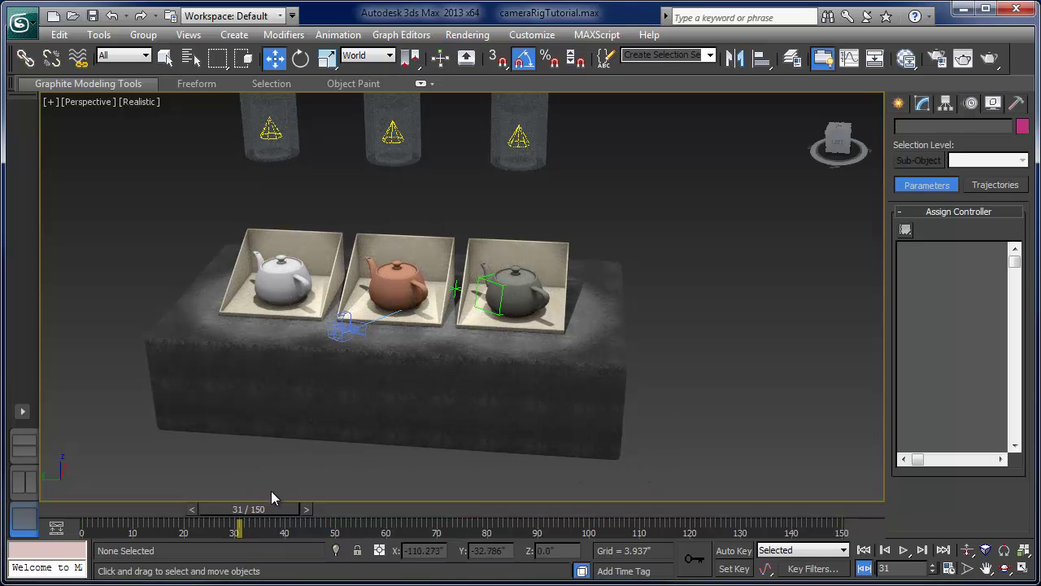
pyautogui.moveTo(286, 506); pyautogui.dragTo(407, 467)
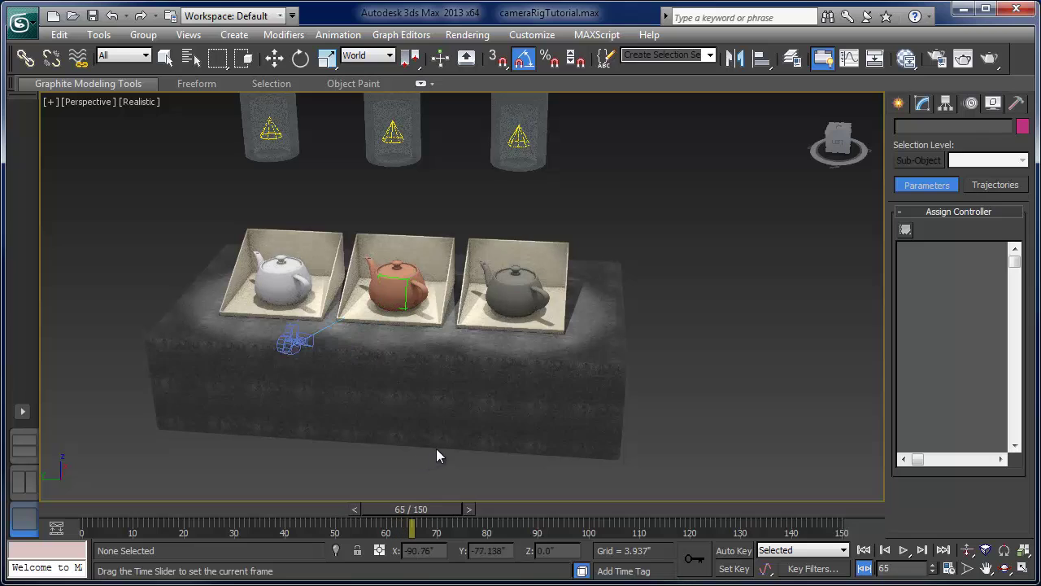
pyautogui.moveTo(458, 440); pyautogui.dragTo(561, 424)
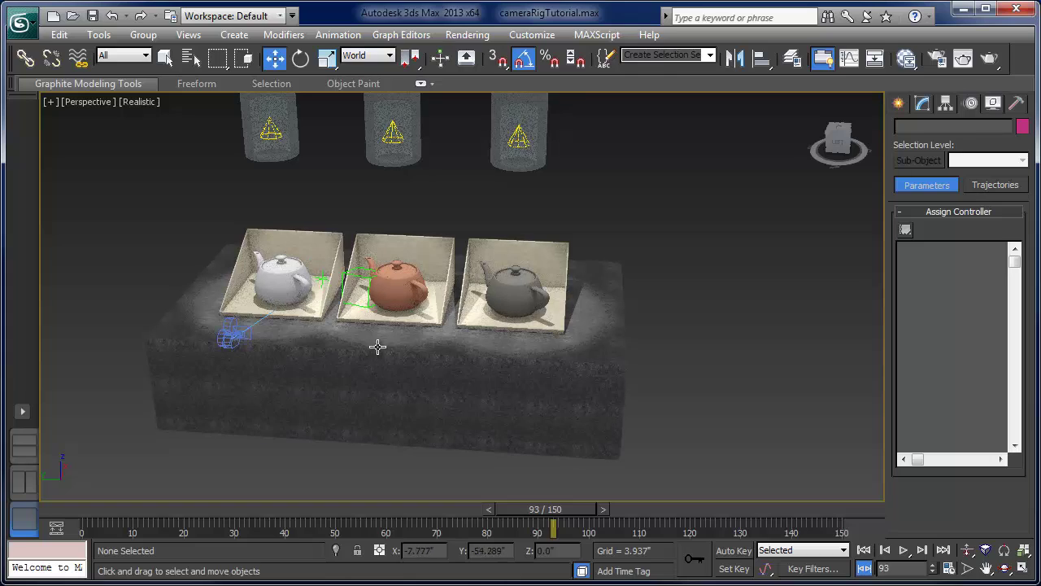
pyautogui.moveTo(378, 347); pyautogui.dragTo(676, 325, button='middle')
pyautogui.scroll(2, 390, 344)
pyautogui.moveTo(390, 344); pyautogui.dragTo(550, 346, button='middle')
pyautogui.moveTo(579, 506); pyautogui.dragTo(635, 501)
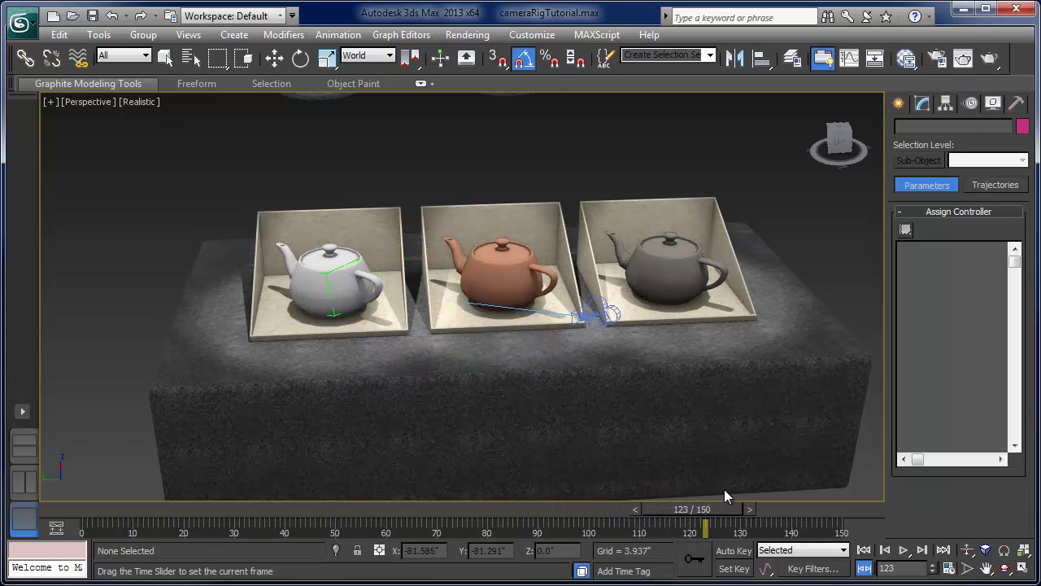
# - Switch the perspective viewport to the CameraAlreadyAnimated view, return to frame 0, and play the animation
pyautogui.click(88, 102)
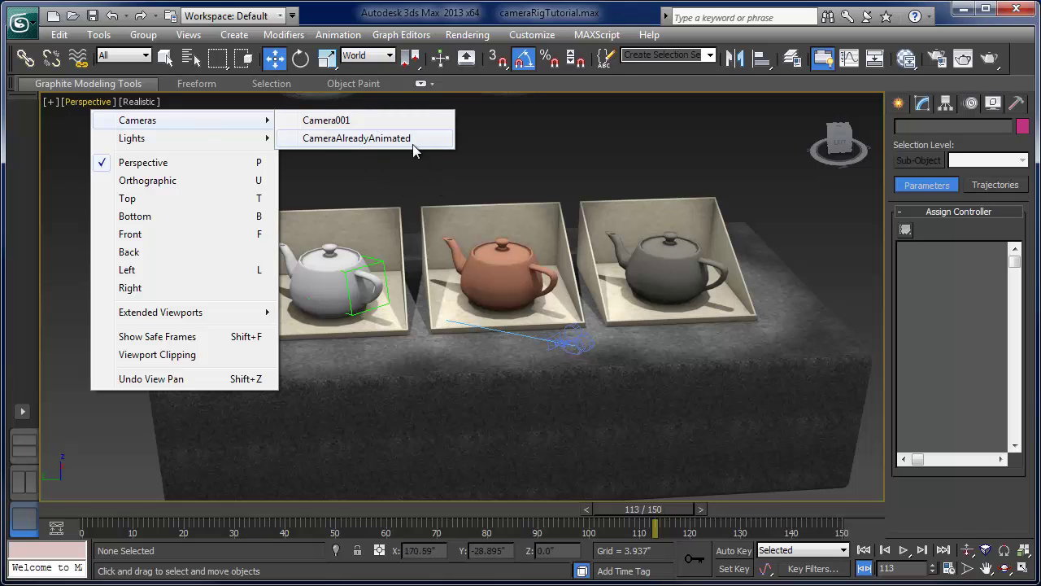
pyautogui.click(412, 139)
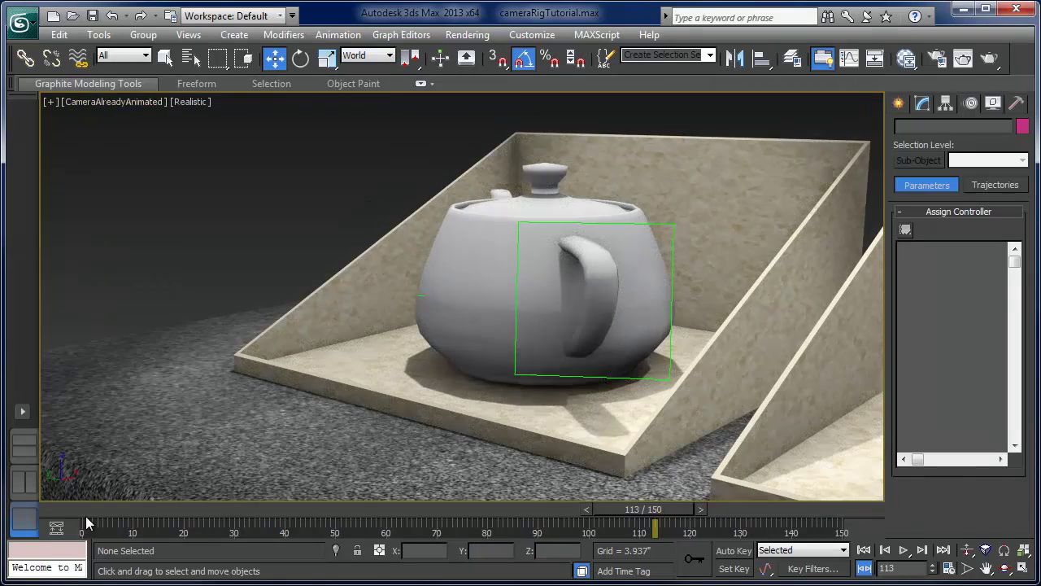
pyautogui.click(91, 510)
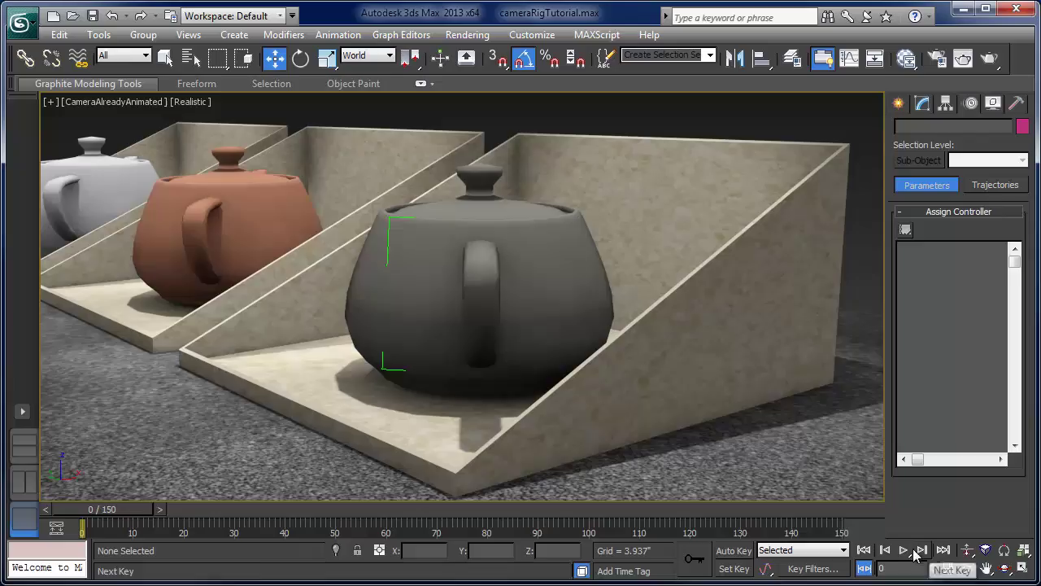
pyautogui.click(905, 549)
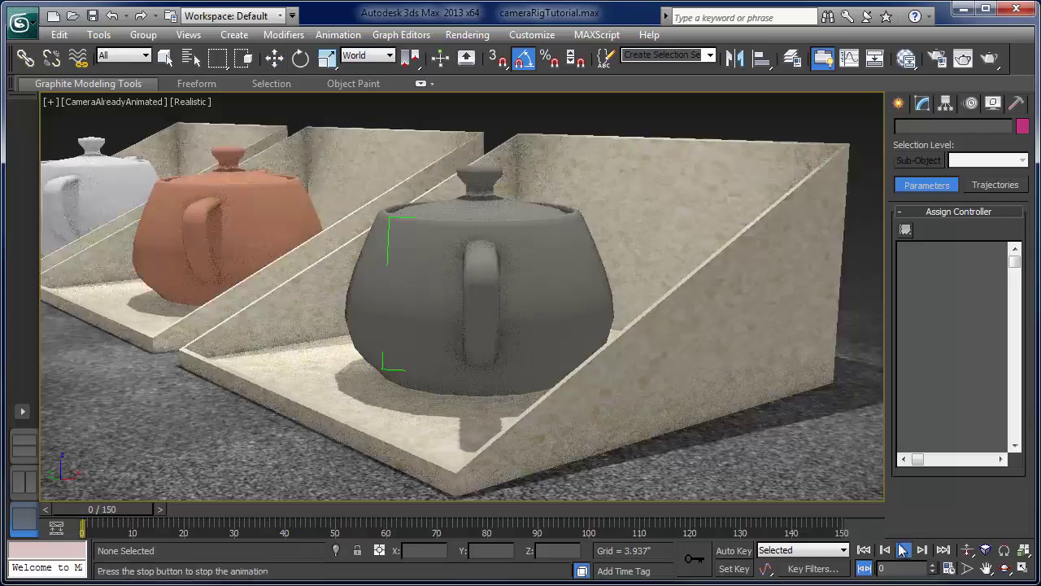